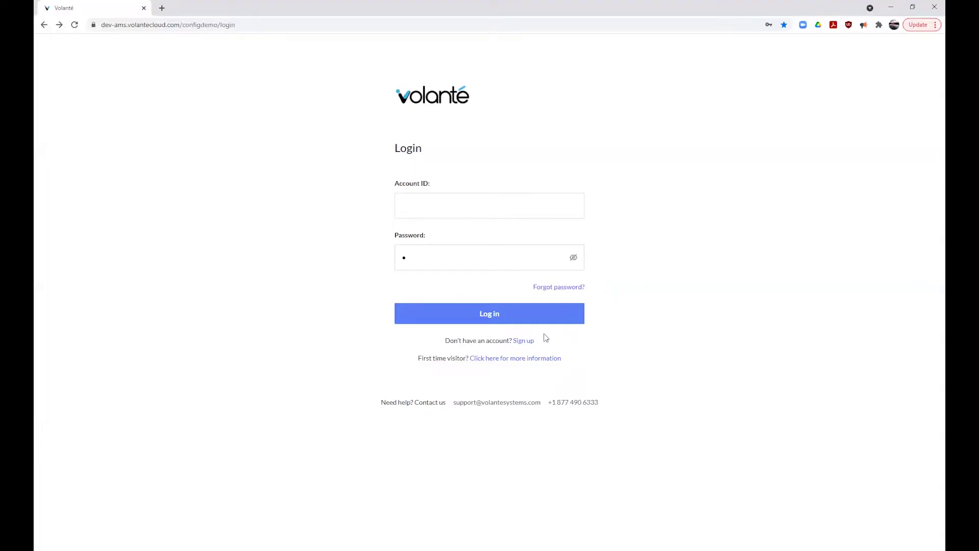
Step: Start a sign-up, fill the account ID from the saved suggestion, and enter the e-mail address
click(523, 341)
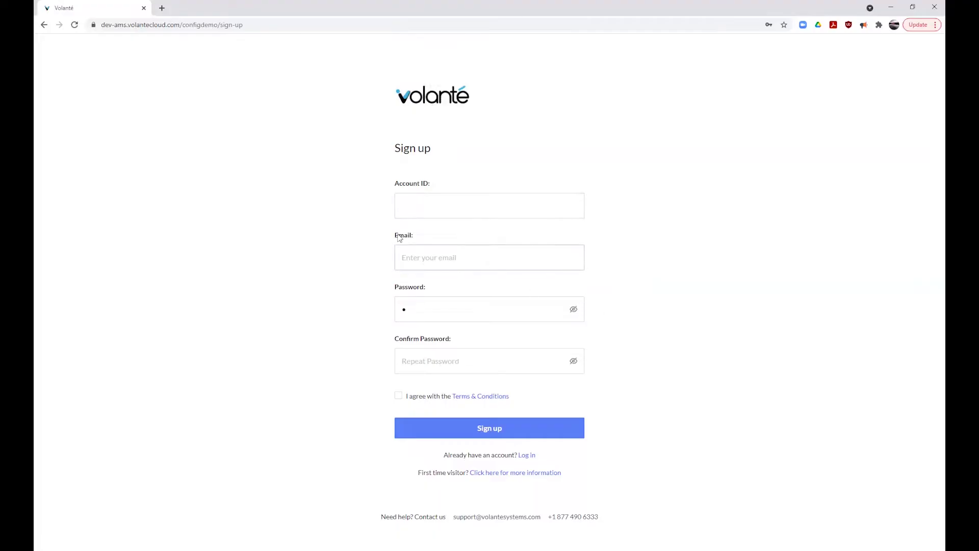
click(422, 209)
click(424, 246)
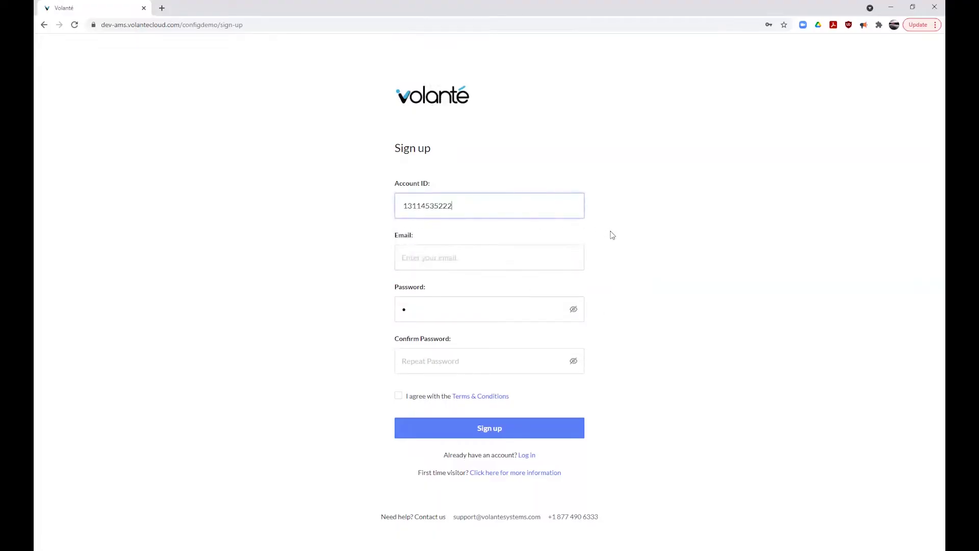
key(Tab)
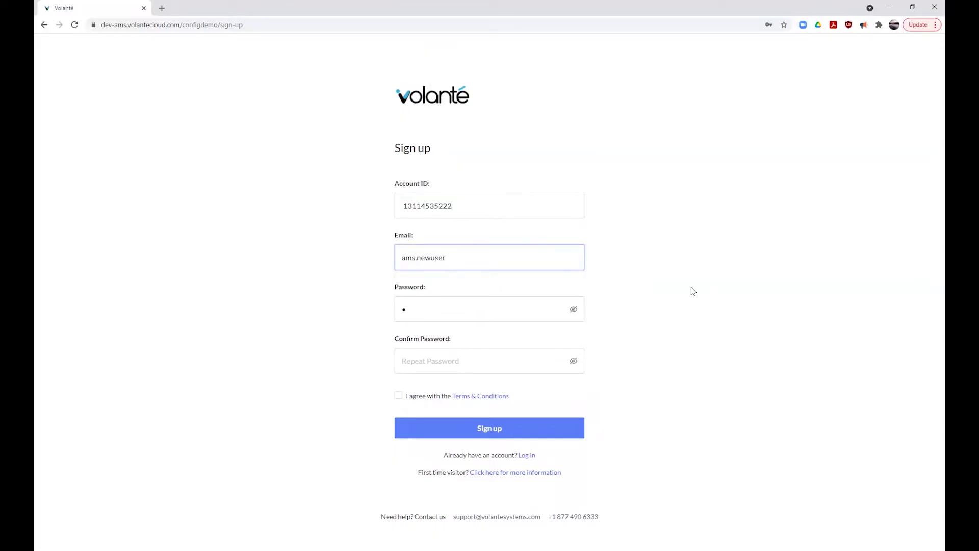
Step: Enter and confirm the new password, accept the Terms & Conditions, submit, and continue to login
click(436, 312)
text(Volante@1)
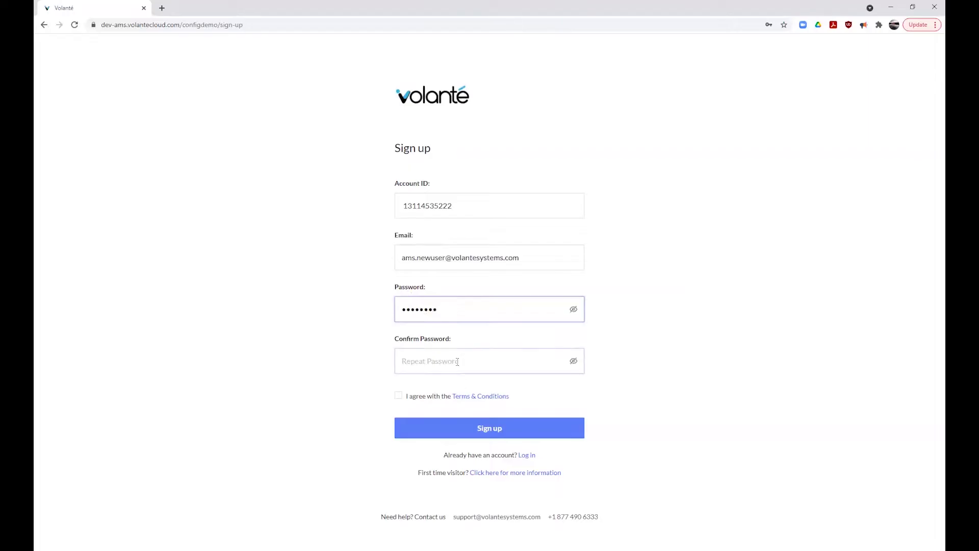
click(457, 362)
text(Volante@1)
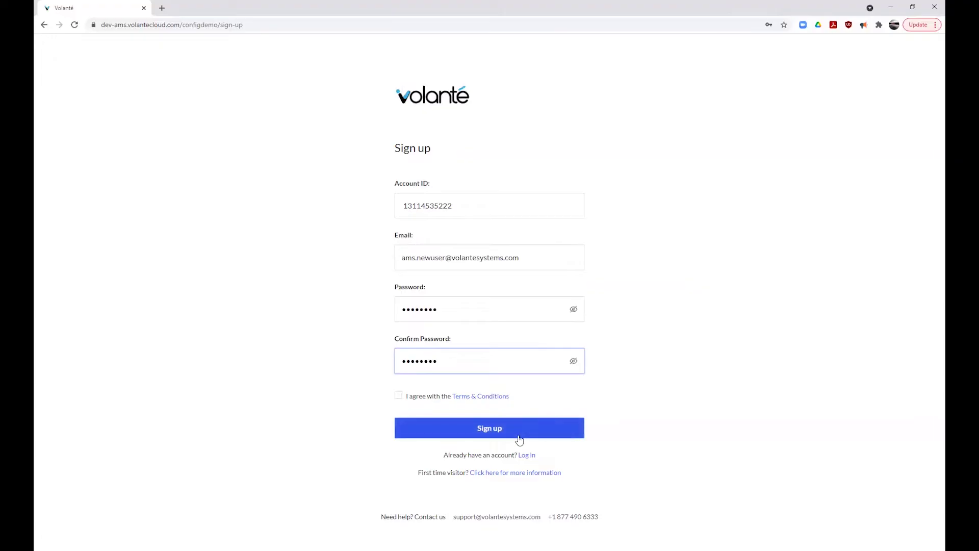
click(399, 397)
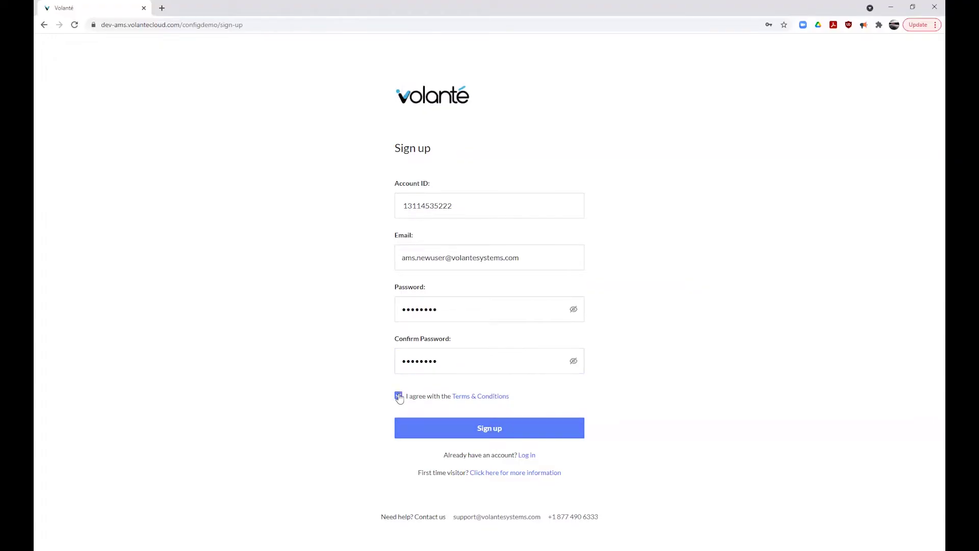
click(508, 436)
click(524, 456)
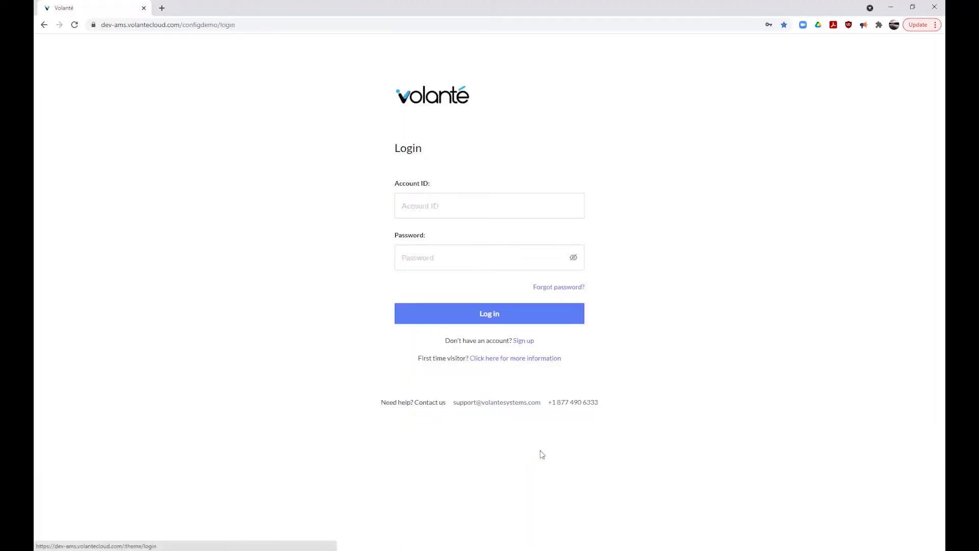
Step: Log in with the autofilled credentials and accept the Payroll Deduction Activation Agreement
click(502, 207)
click(594, 210)
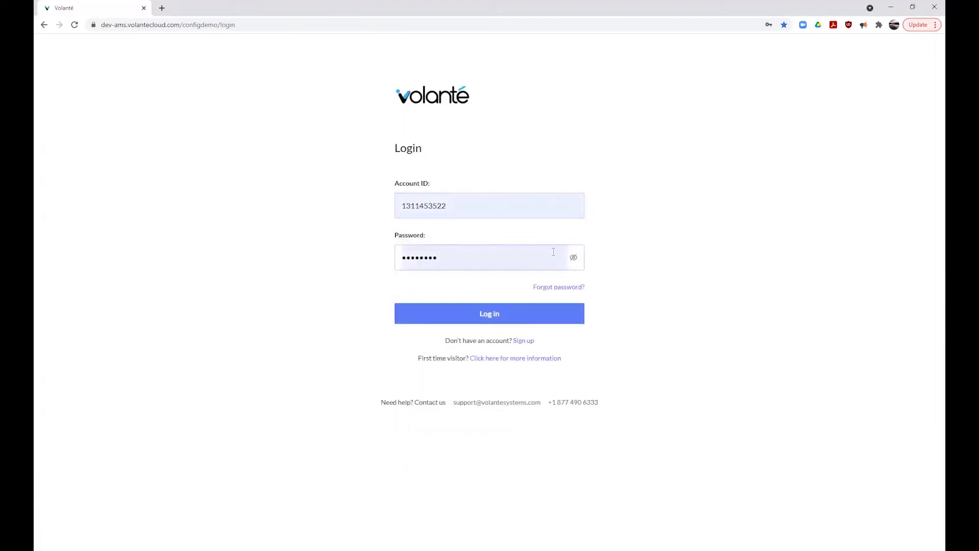
click(484, 316)
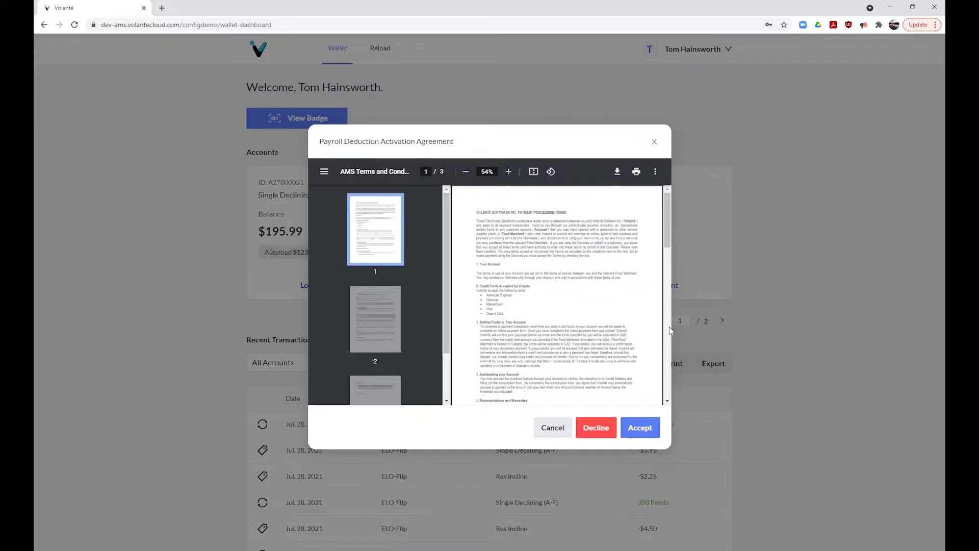
click(635, 427)
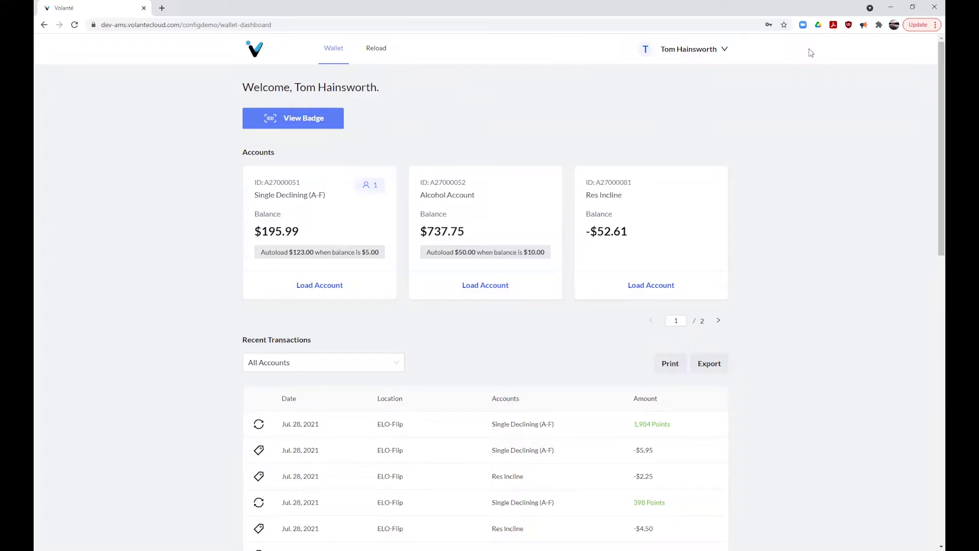
Step: In My Profile, check the Notification tab, then remove the stored card on the Payment tab
click(725, 53)
click(640, 136)
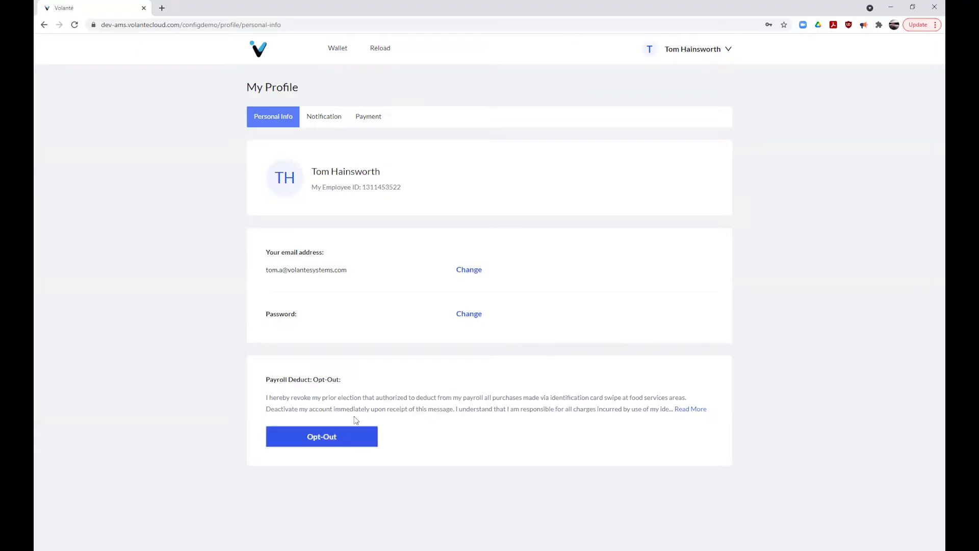
click(327, 118)
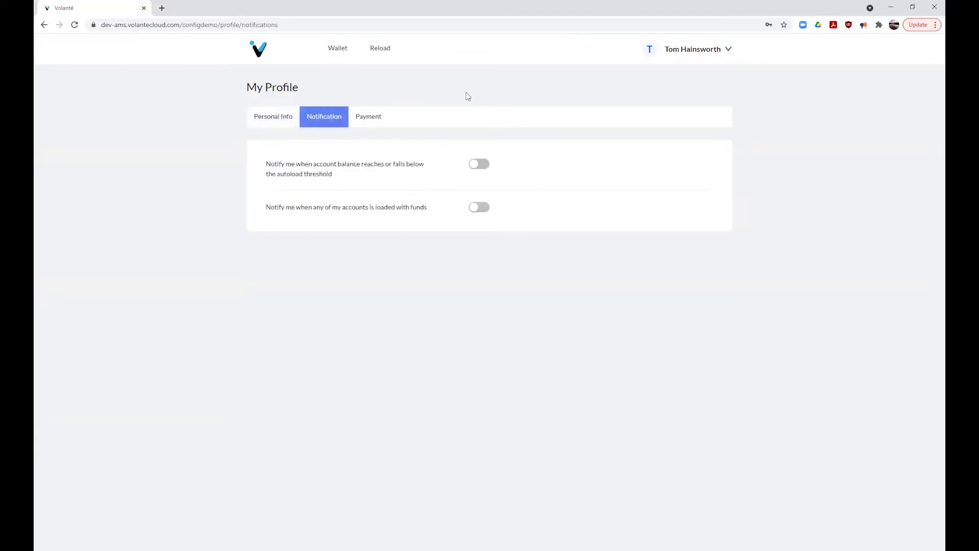
click(371, 119)
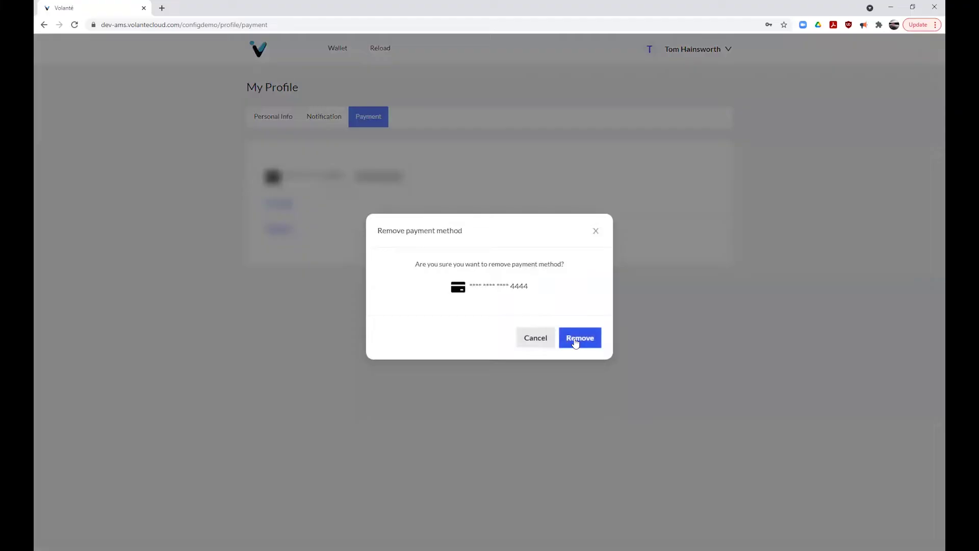
click(574, 338)
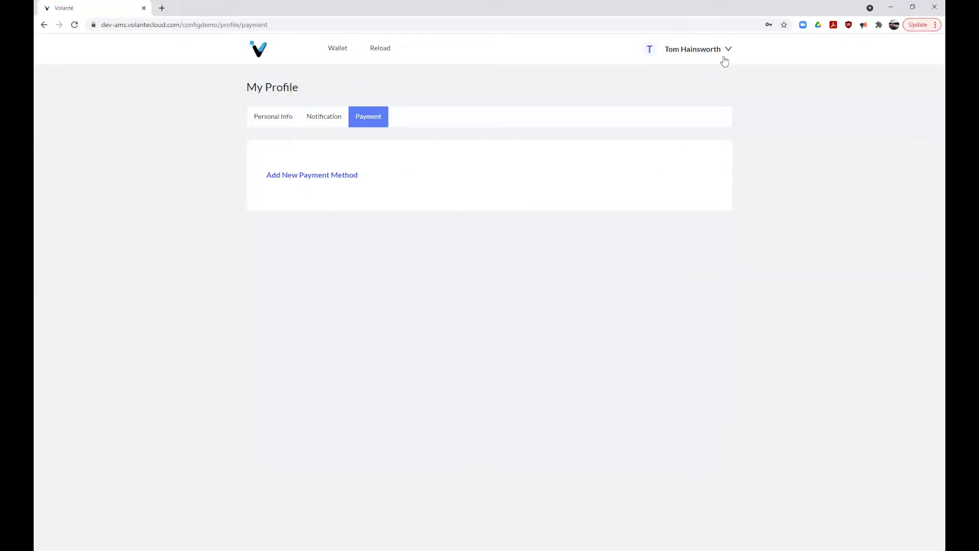
click(728, 49)
click(625, 266)
Step: On the wallet, view and close the employee badge, check its sharing, and page through both account pages
click(334, 57)
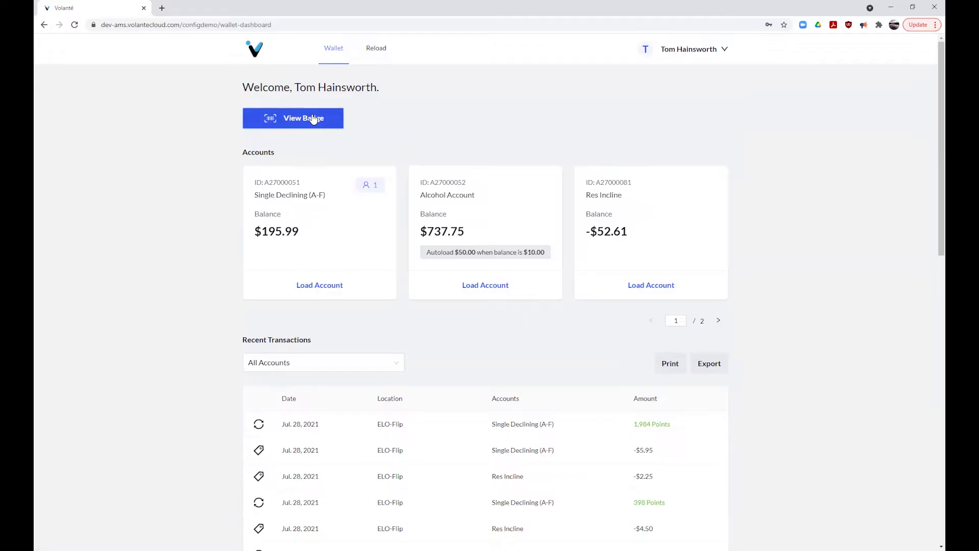
click(313, 118)
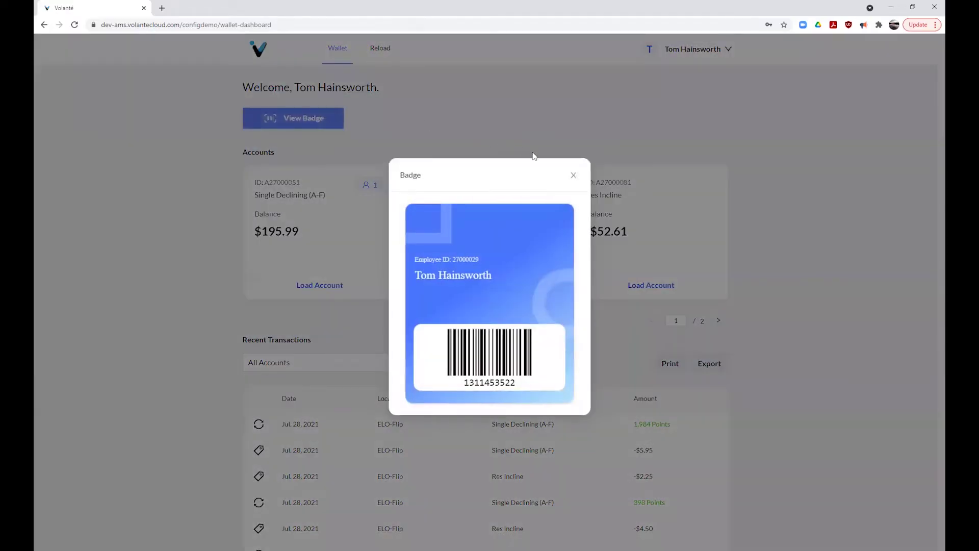
click(573, 175)
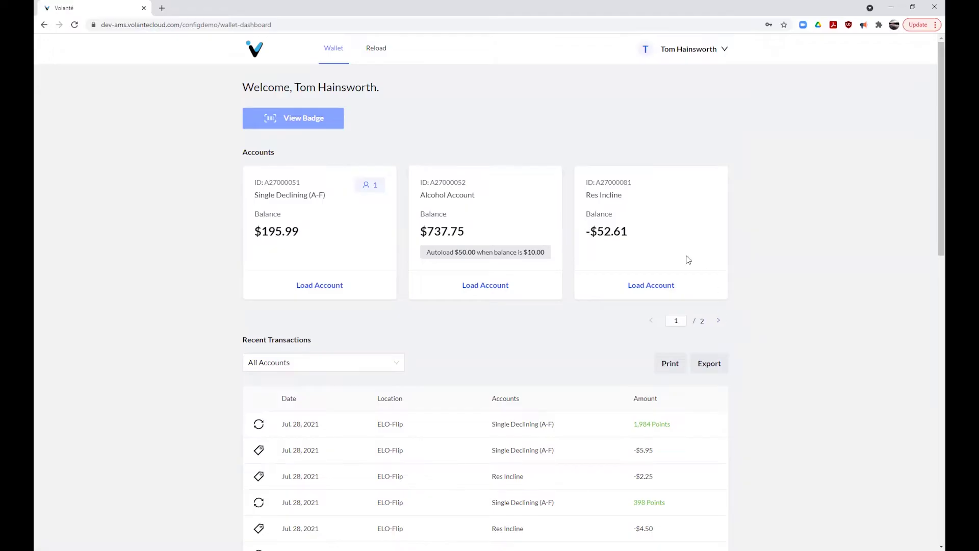
click(374, 191)
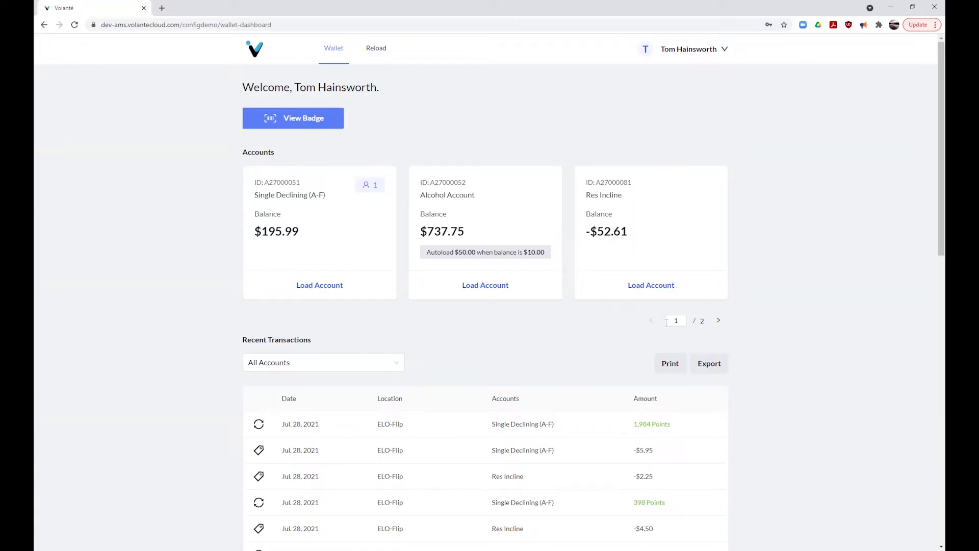
click(717, 321)
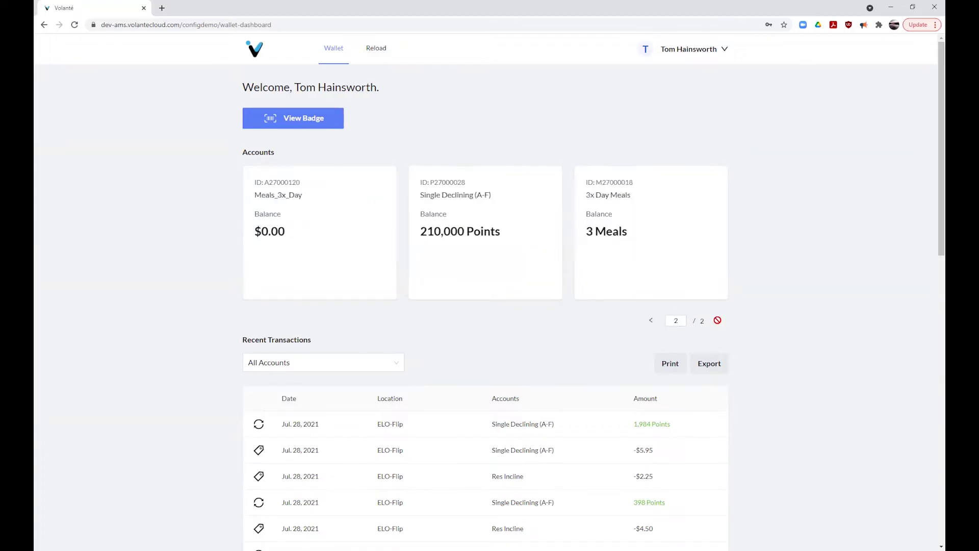
click(651, 320)
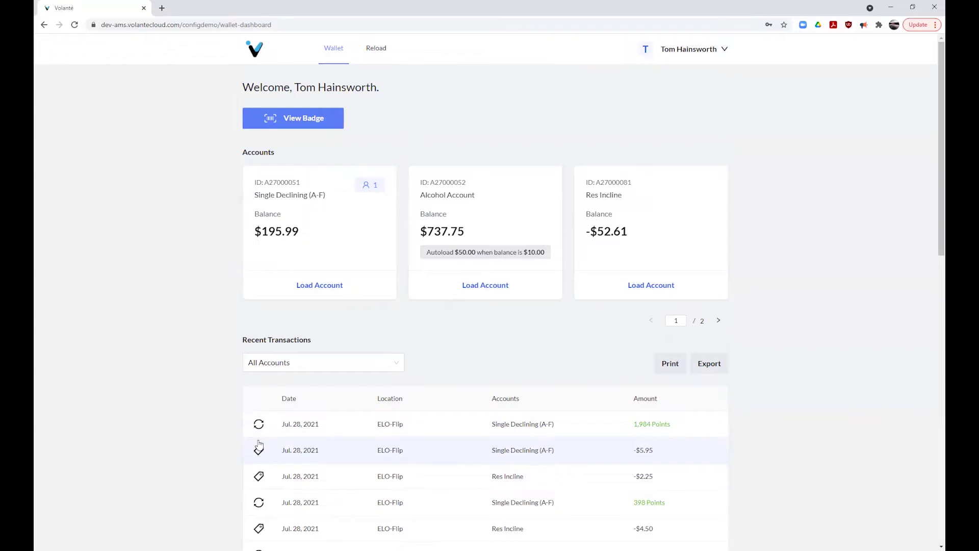
Step: Open the -$5.95 Single Declining purchase receipt, scroll through the 8.20 take-out details, and close it
mouse_move(261, 454)
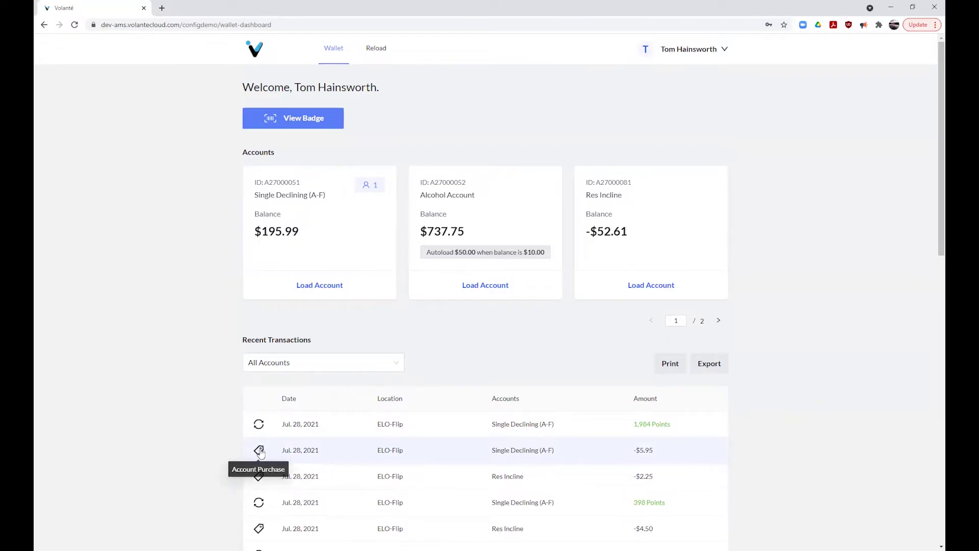
click(259, 452)
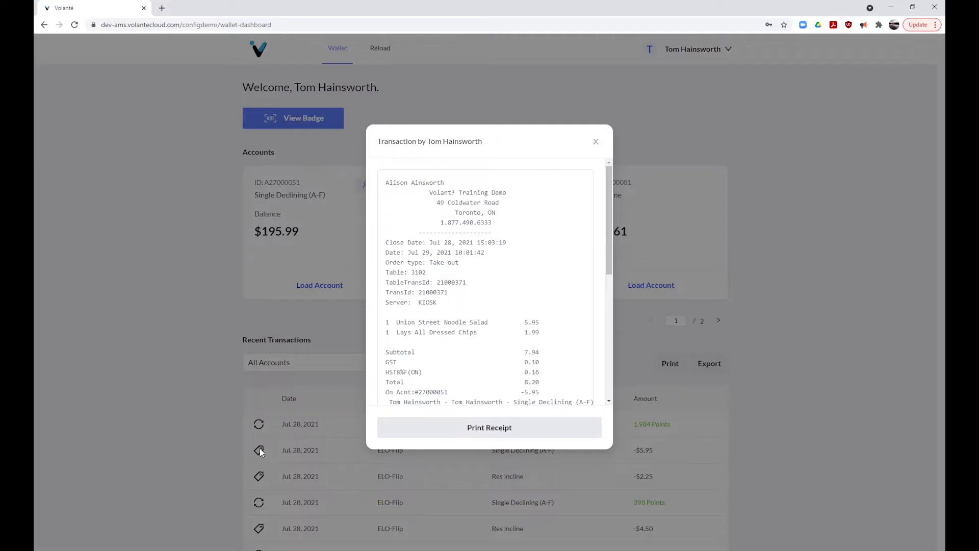
drag(609, 260, 607, 393)
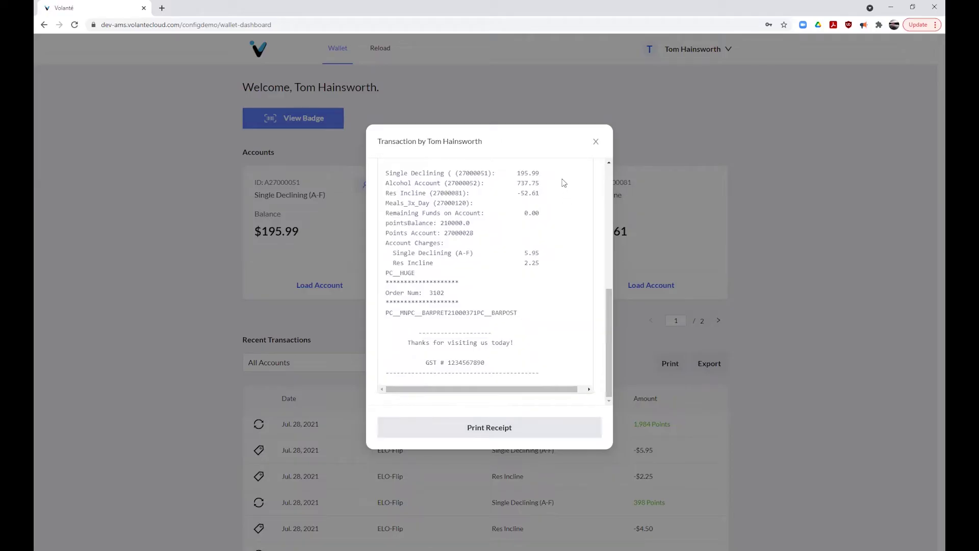
click(595, 143)
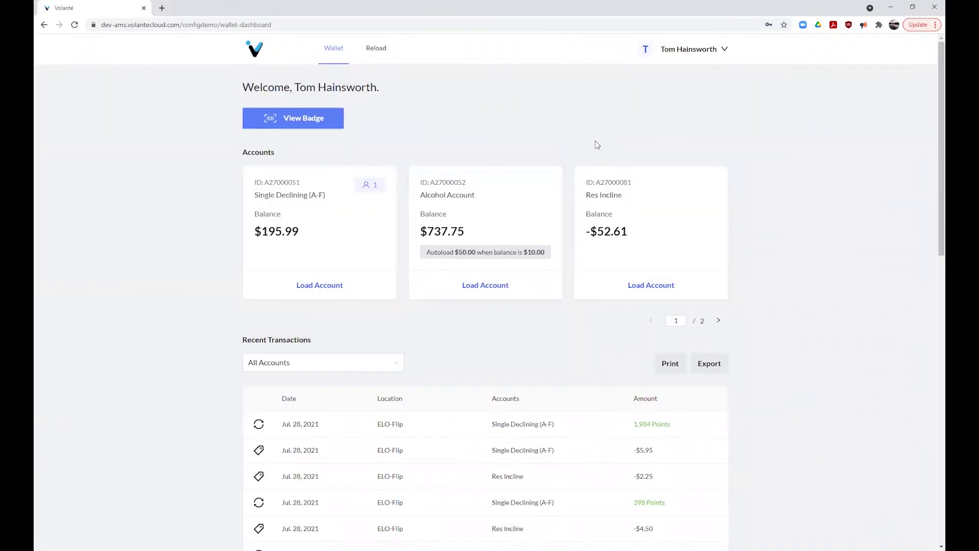
Step: Load more older transactions into the Recent Transactions list
scroll(499, 393, down, 8)
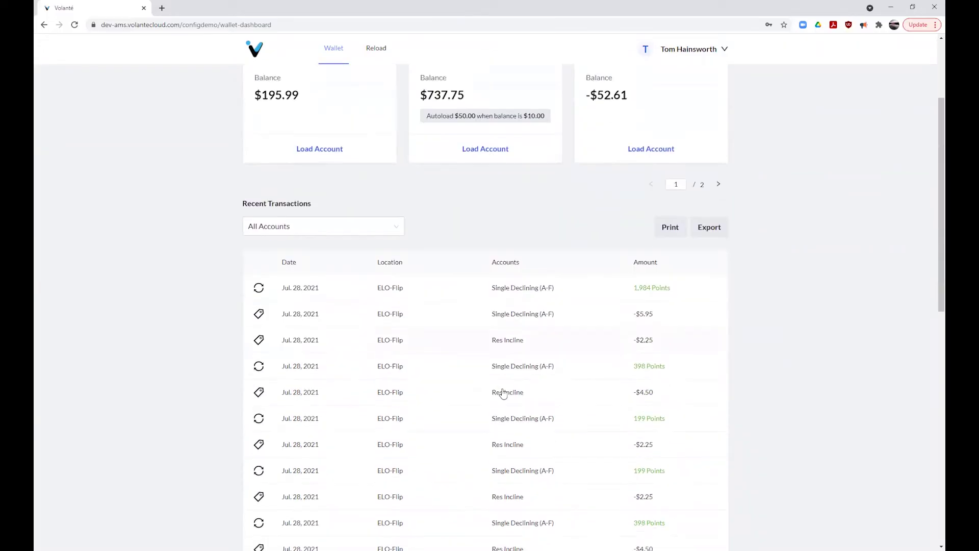
scroll(693, 462, down, 5)
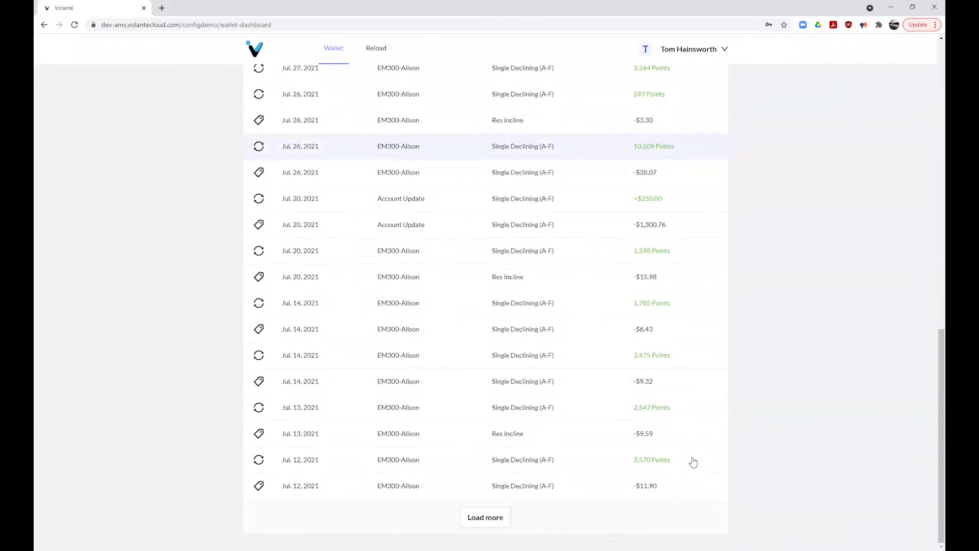
click(491, 518)
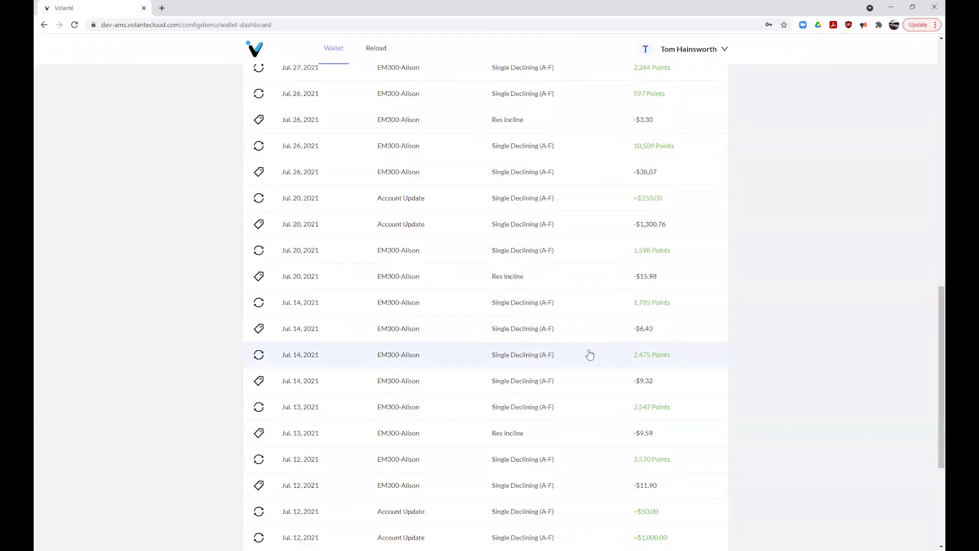
scroll(587, 354, down, 4)
scroll(589, 356, up, 6)
scroll(590, 356, up, 6)
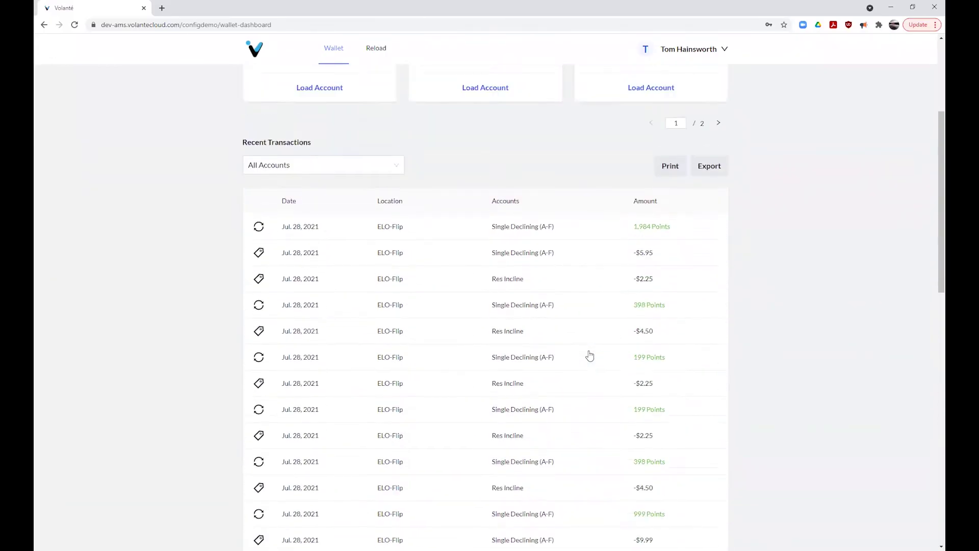
Step: Filter transactions to Single Declining (A-F) and export them as TransactionHistory.csv
click(406, 266)
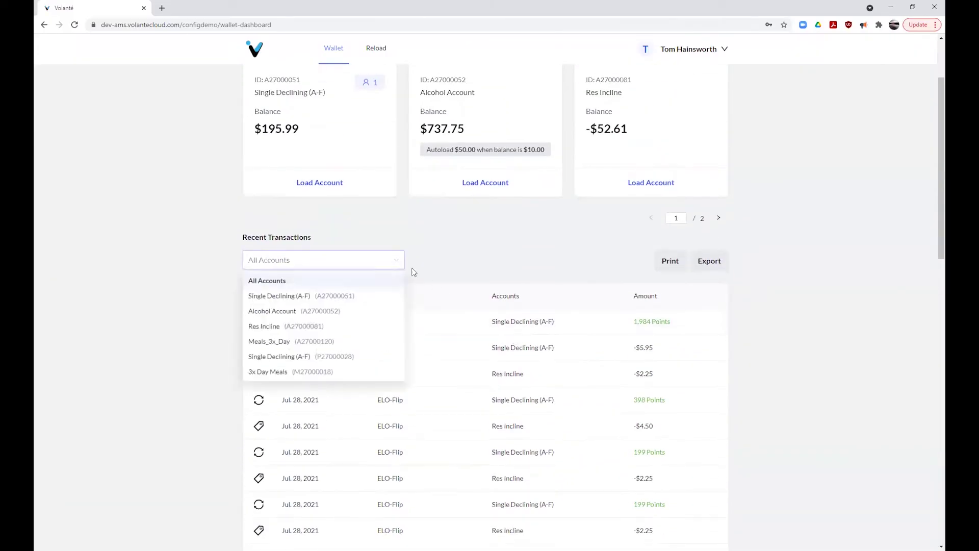
click(366, 295)
scroll(752, 372, down, 4)
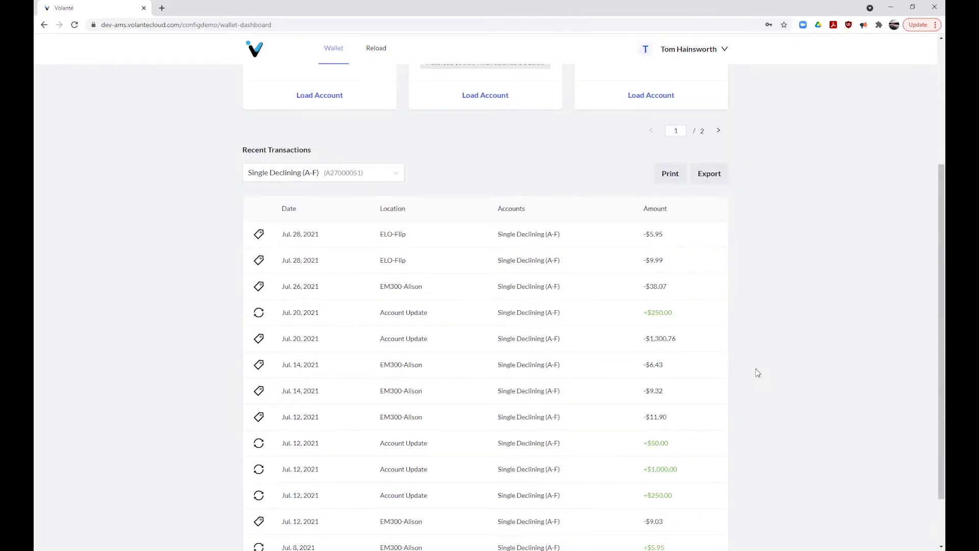
scroll(757, 373, up, 2)
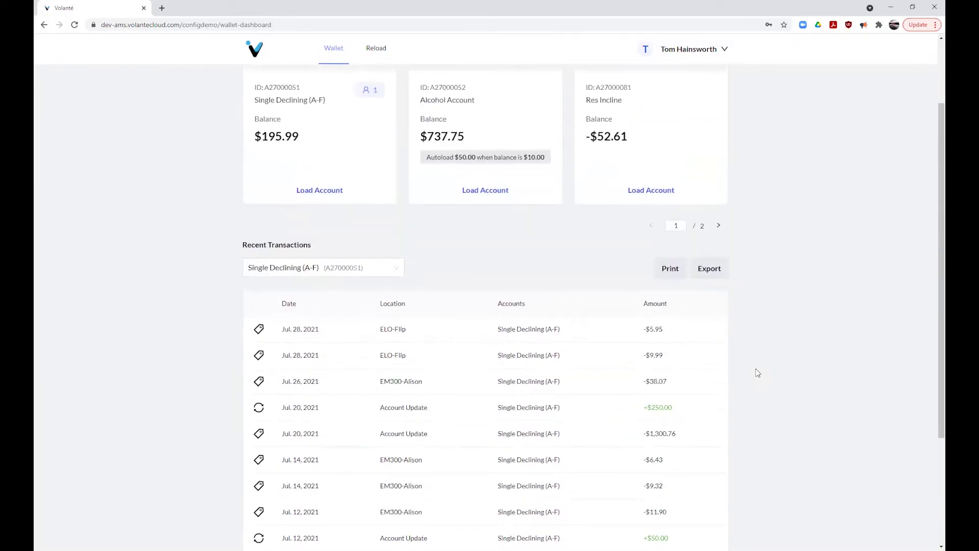
click(717, 271)
scroll(763, 320, up, 2)
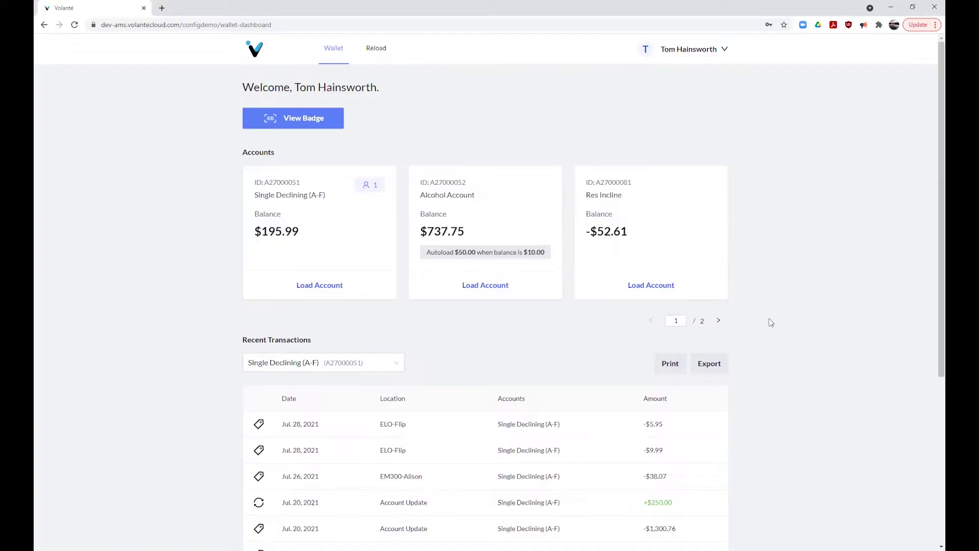
click(324, 289)
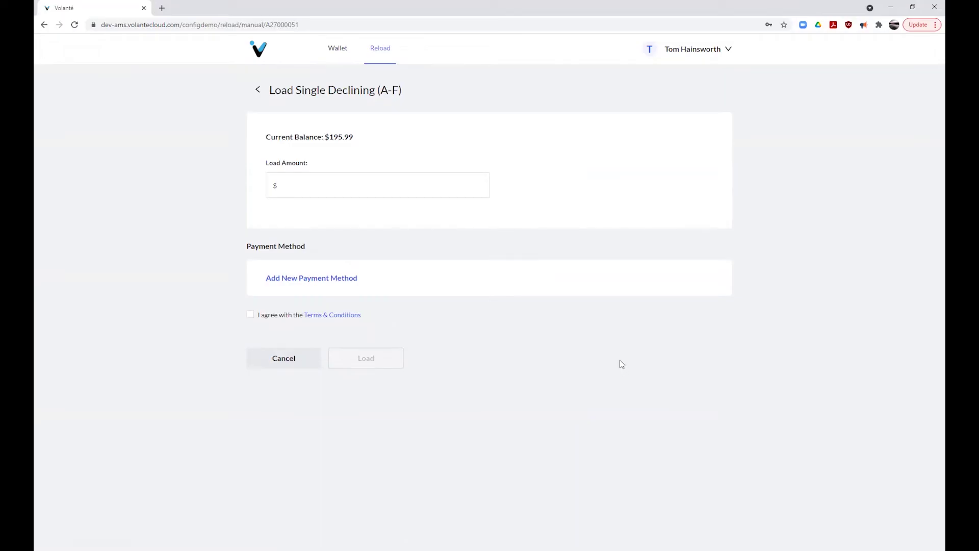
Step: Enter a $100.00 load amount and begin a new payment card with the pasted card number
click(359, 188)
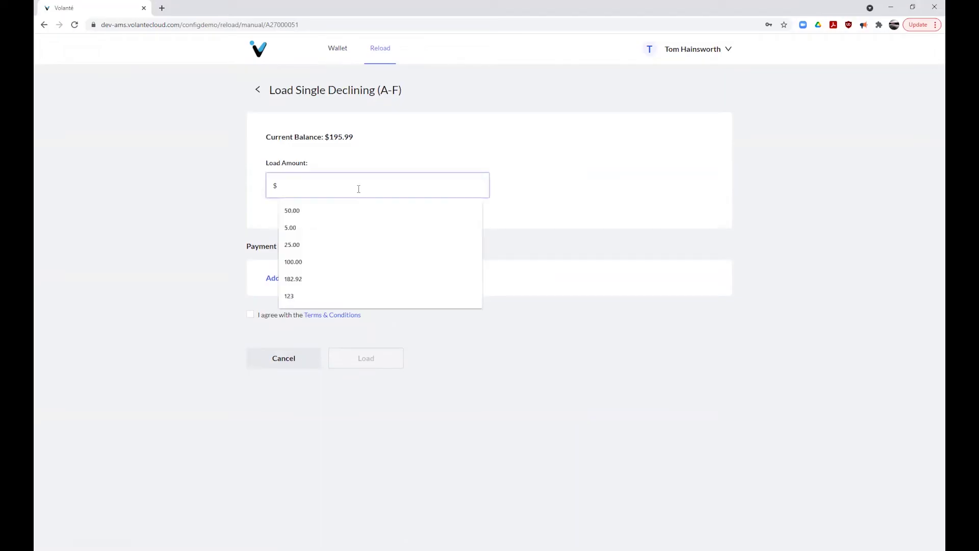
text(100.00)
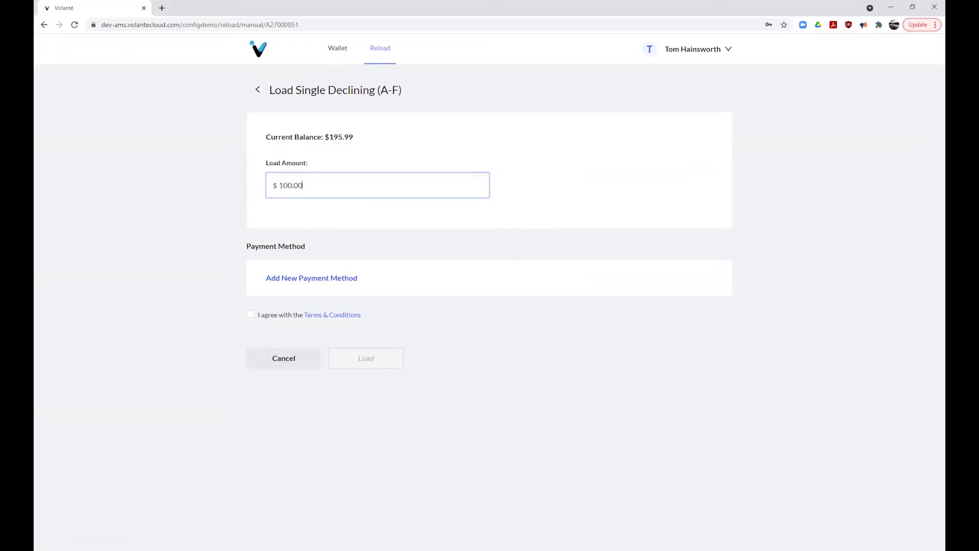
click(319, 278)
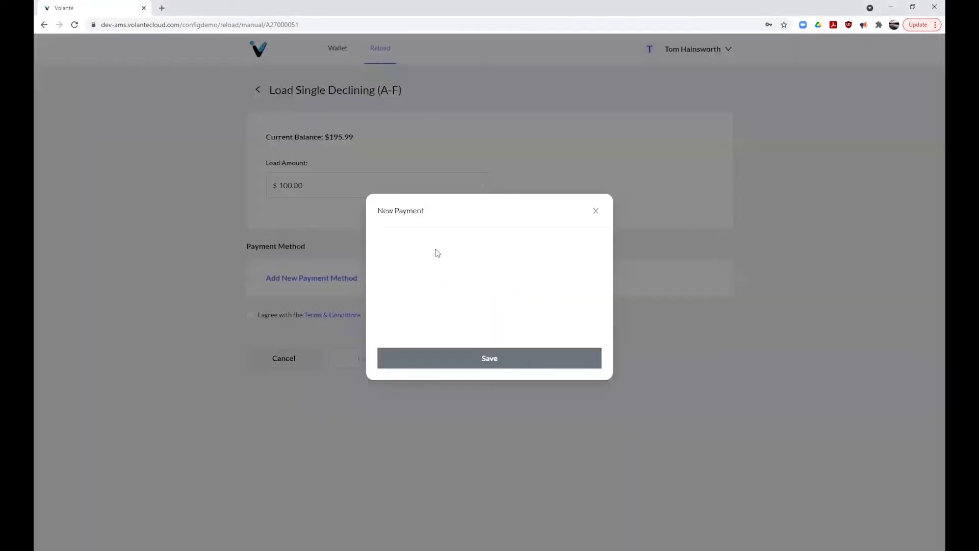
click(488, 248)
key(ctrl+v)
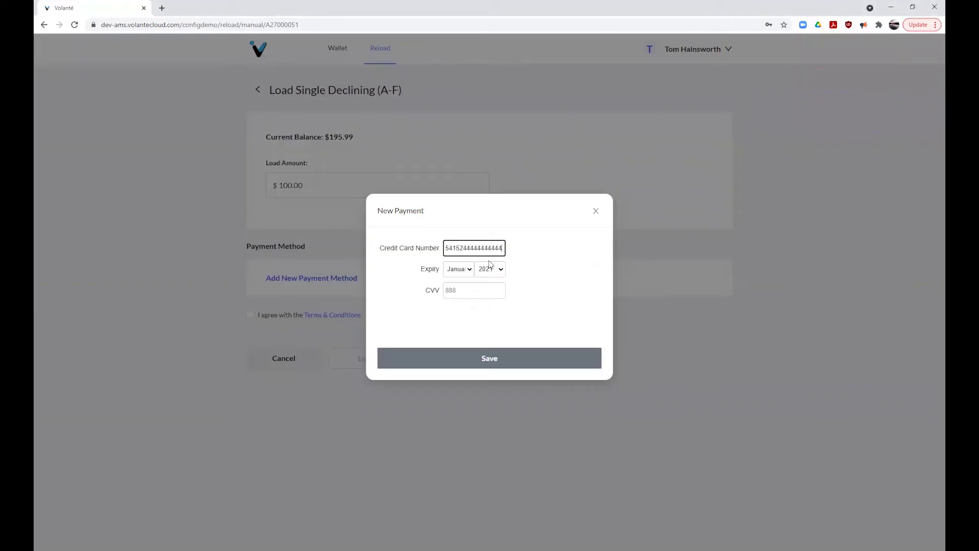
Step: Give the card a December 2022 expiry and security code, save it, agree to terms, and submit the load
click(468, 275)
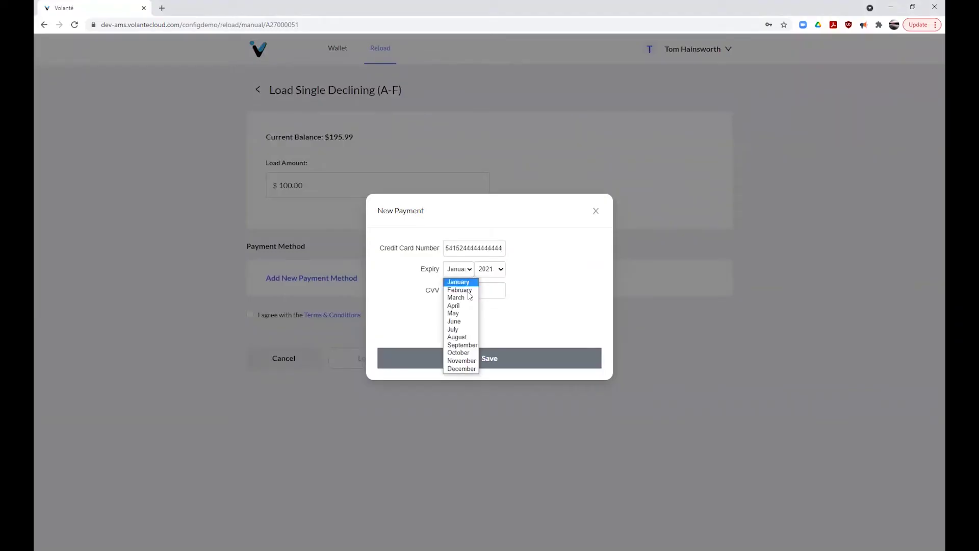
click(461, 368)
click(499, 273)
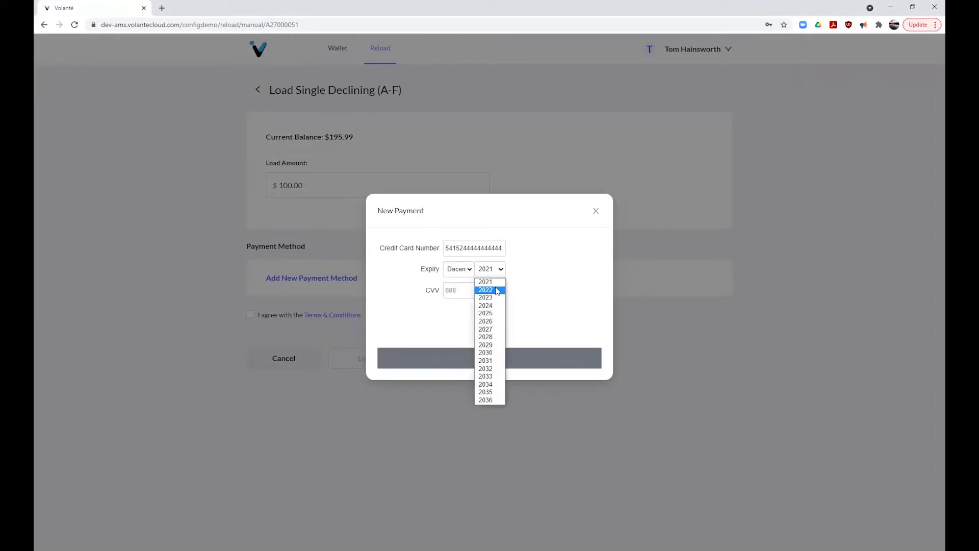
click(488, 288)
click(480, 292)
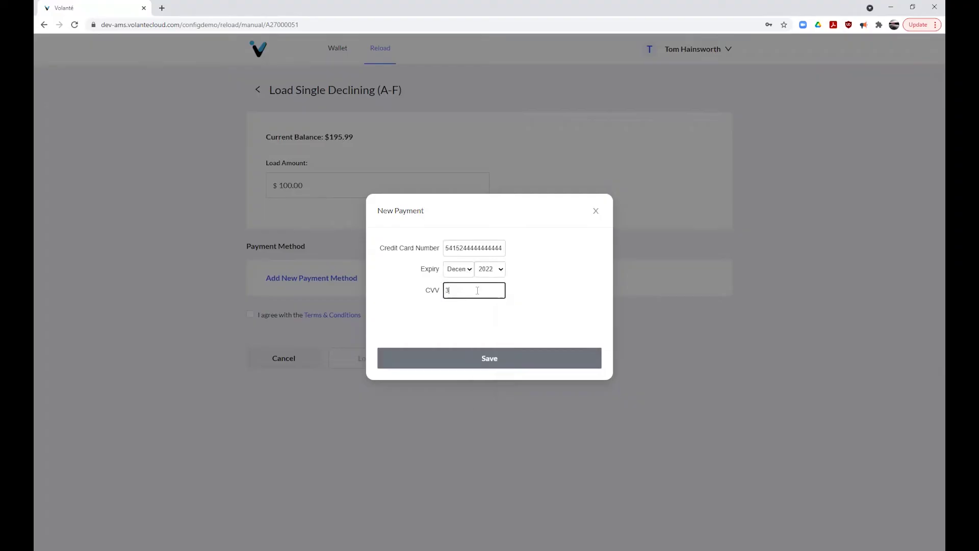
click(493, 356)
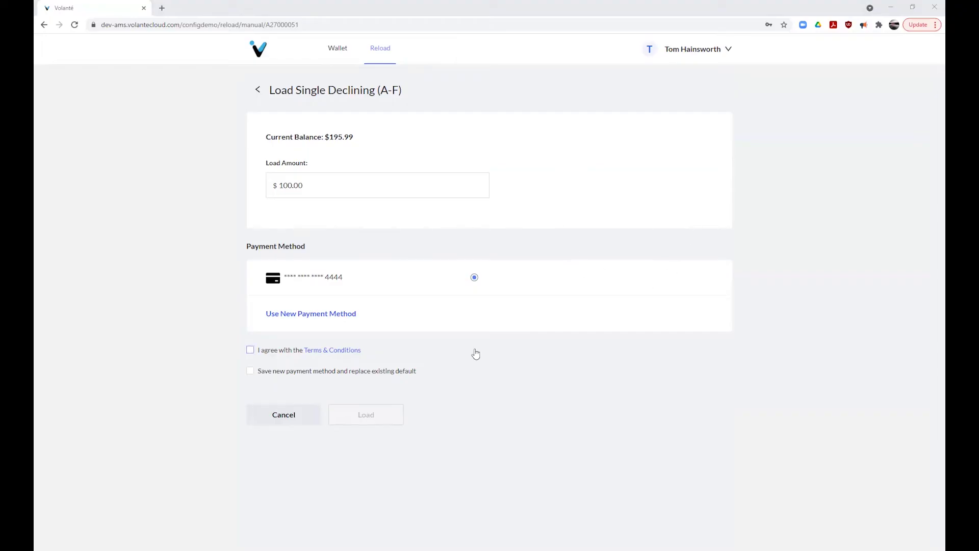
click(251, 351)
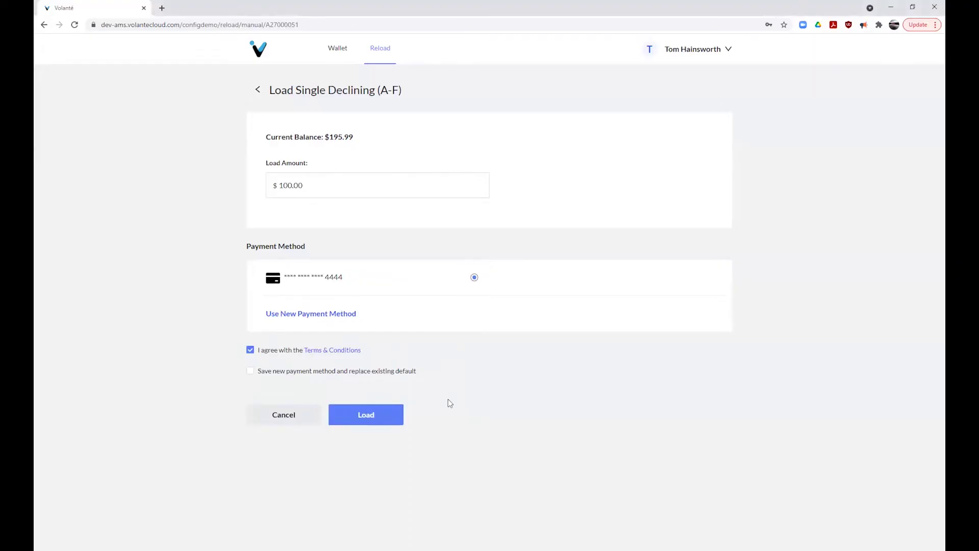
click(380, 417)
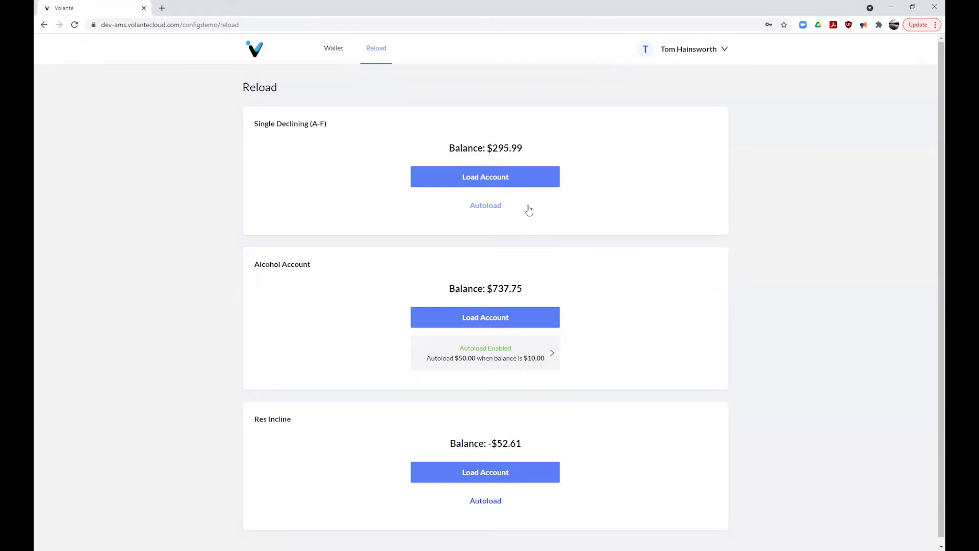
Step: Confirm the +$100.00 load on Wallet and the $295.99 balance on Reload, then open the account menu
click(333, 49)
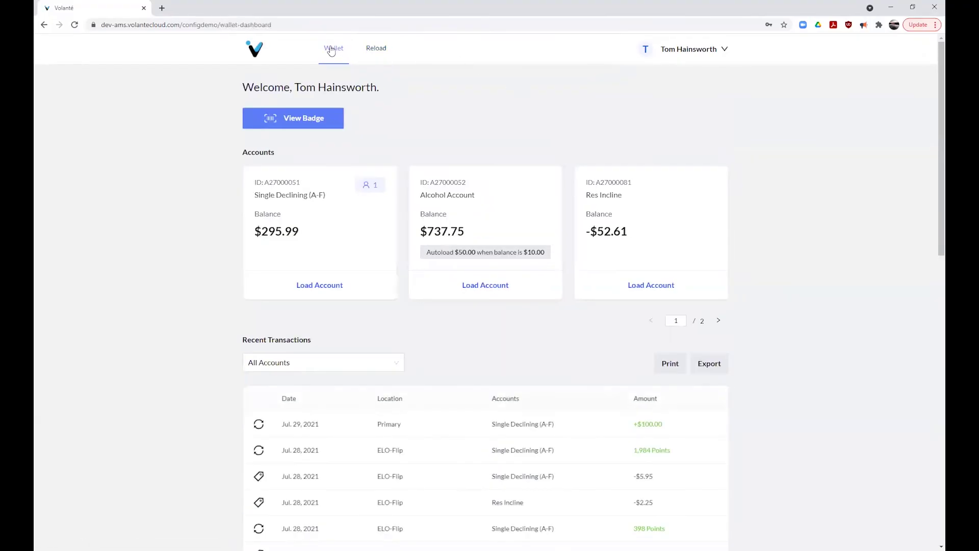
click(376, 48)
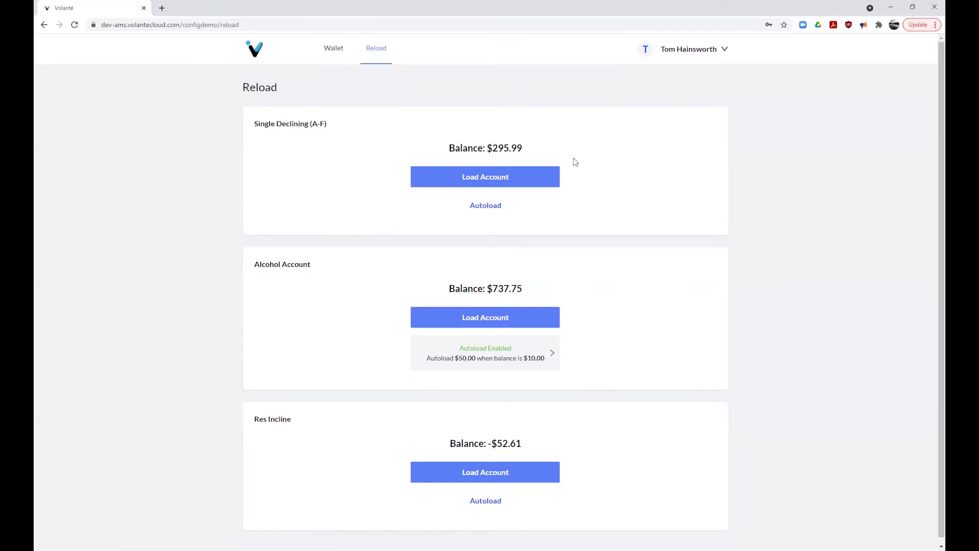
click(695, 53)
Step: On the profile's Payment tab, start a new payment method and paste in the card number
click(640, 127)
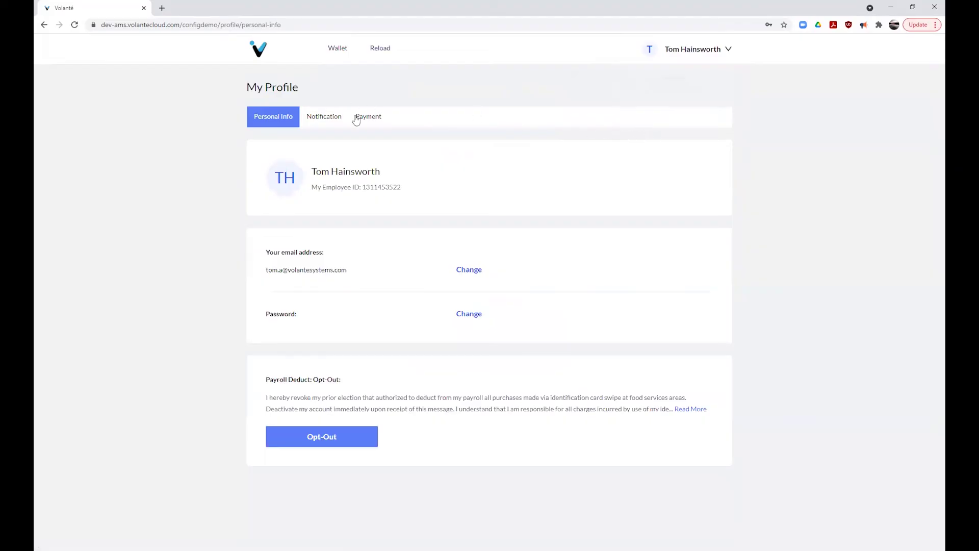
click(363, 121)
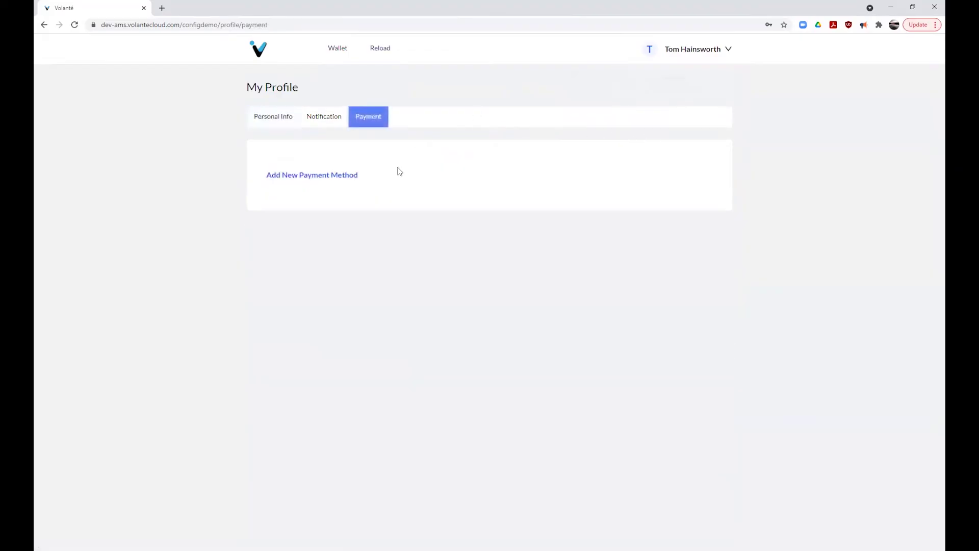
click(348, 176)
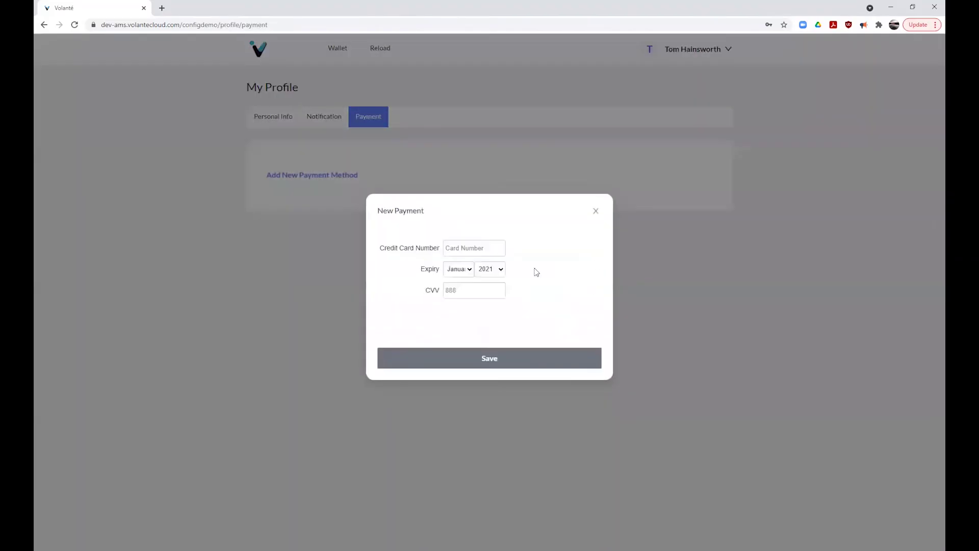
click(481, 248)
key(ctrl+v)
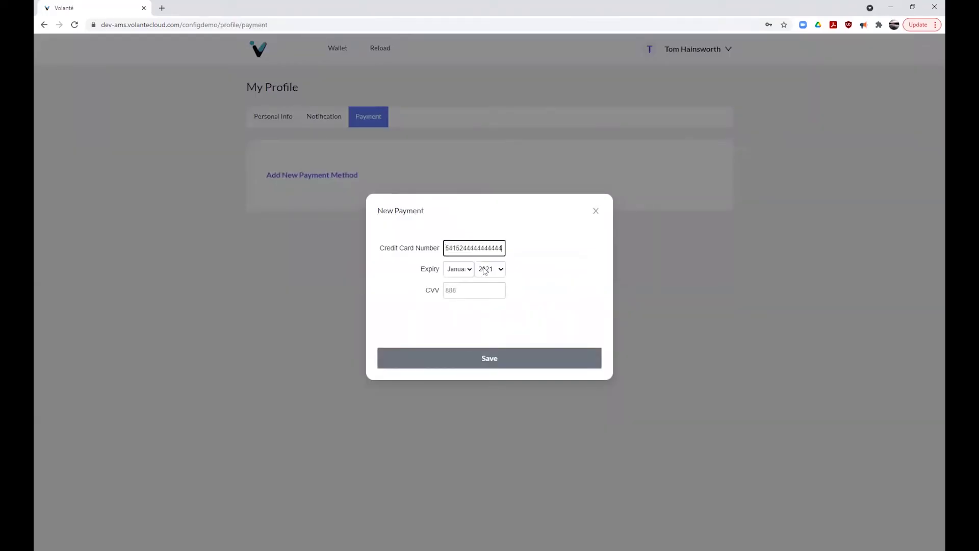
Step: Set the card expiry to December 2022, enter the security code, and save the card
click(468, 269)
click(469, 370)
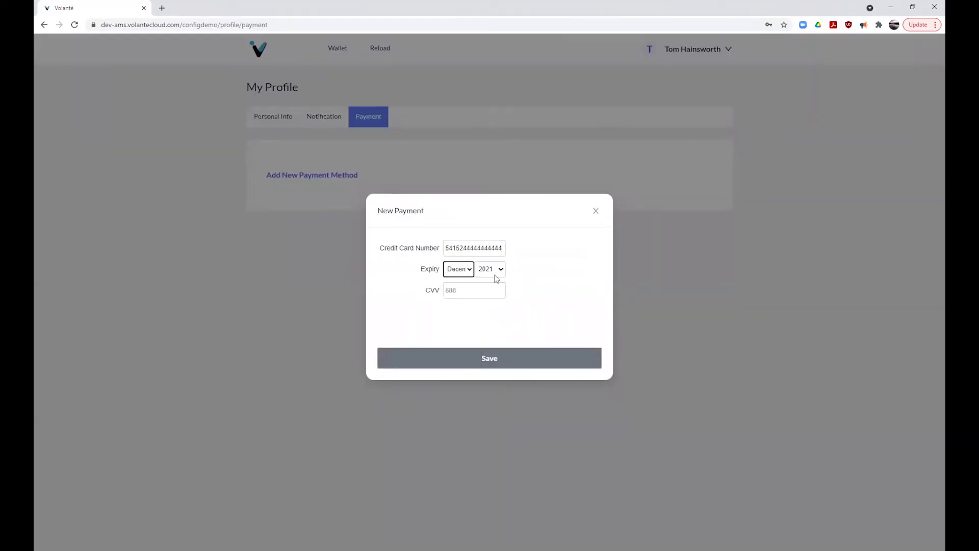
click(501, 271)
click(496, 290)
click(469, 292)
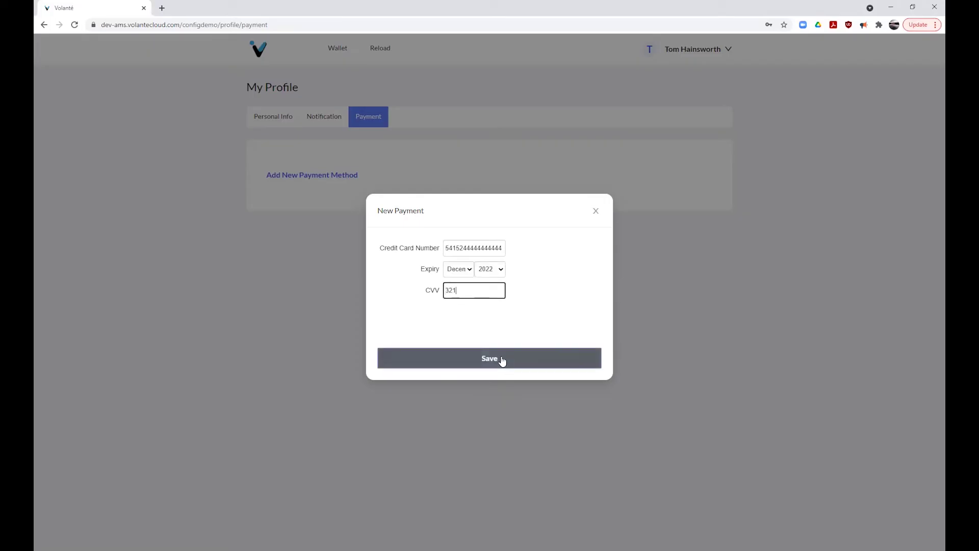
click(503, 360)
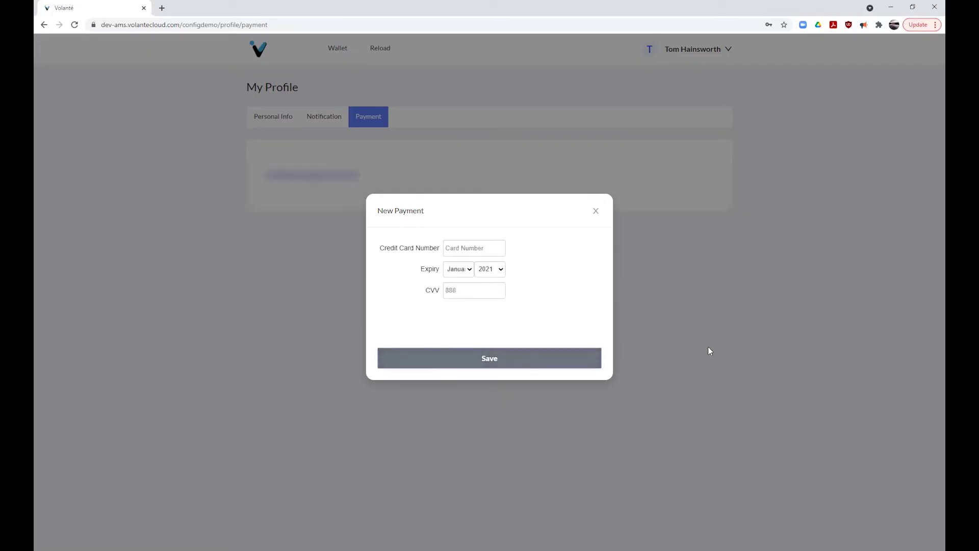
click(492, 249)
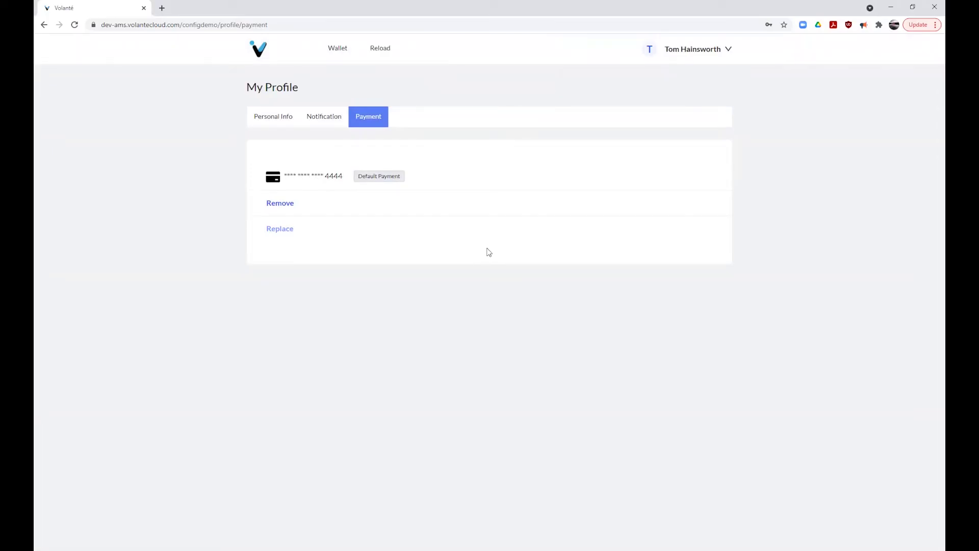
click(383, 51)
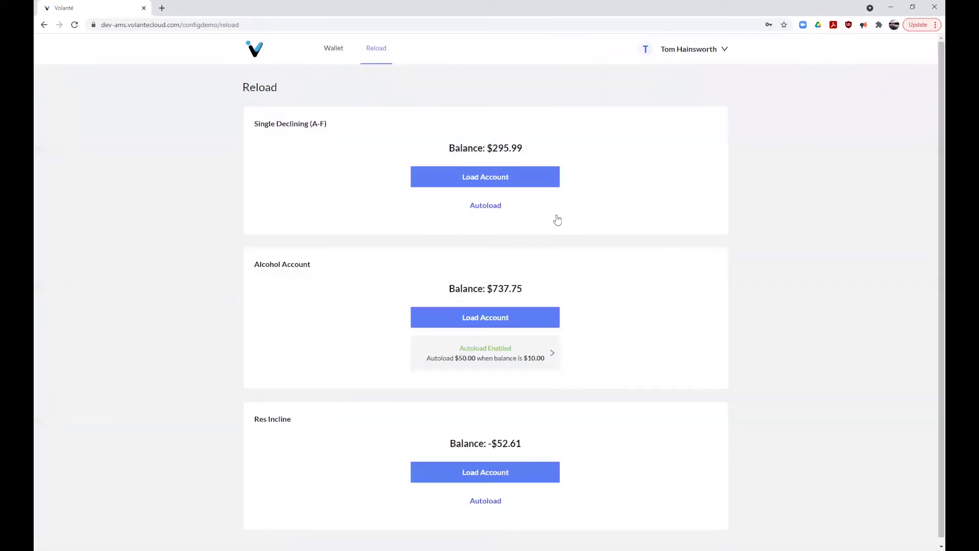
Step: Switch on Single Declining (A-F) autoload of $50.00 at a $10.00 balance, agree to terms, and save
click(491, 210)
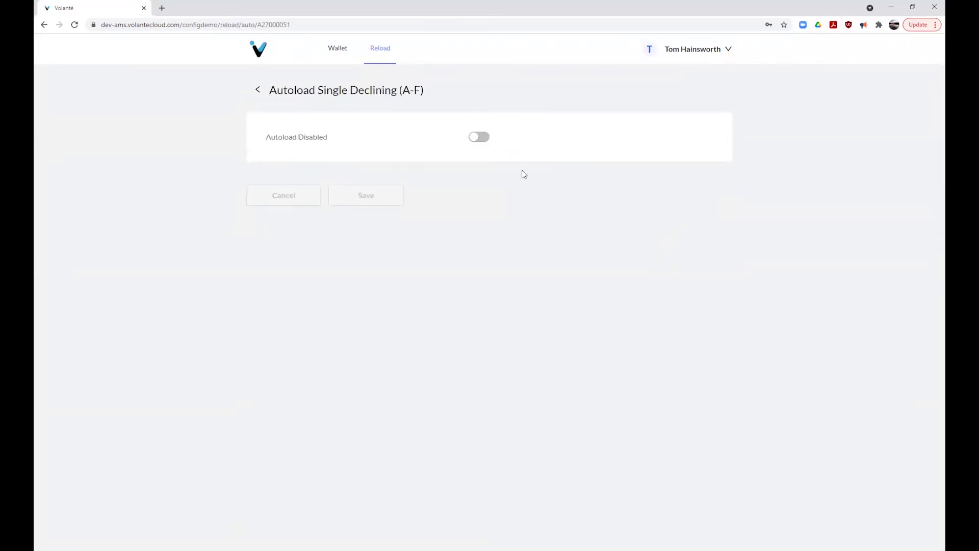
click(482, 137)
click(354, 178)
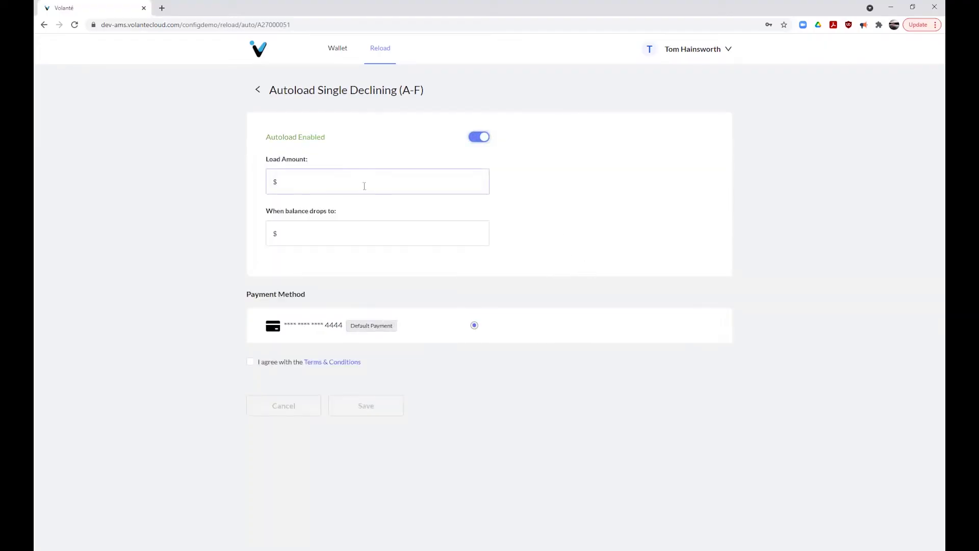
click(364, 185)
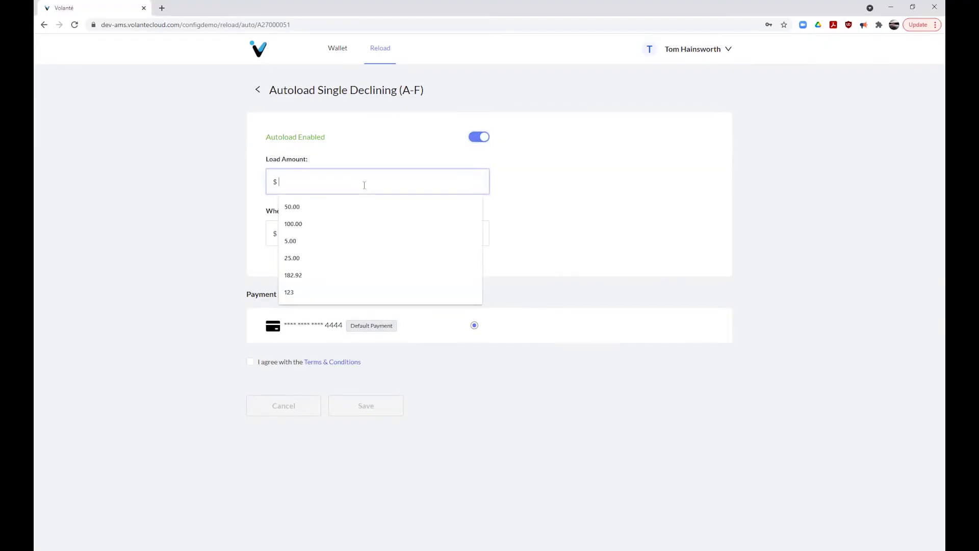
text(50.00)
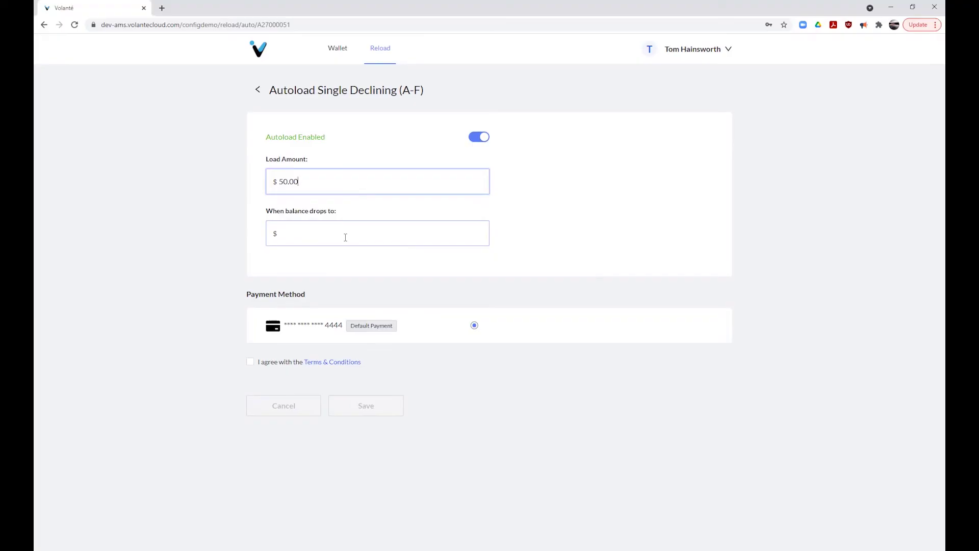
click(328, 234)
text(10.00)
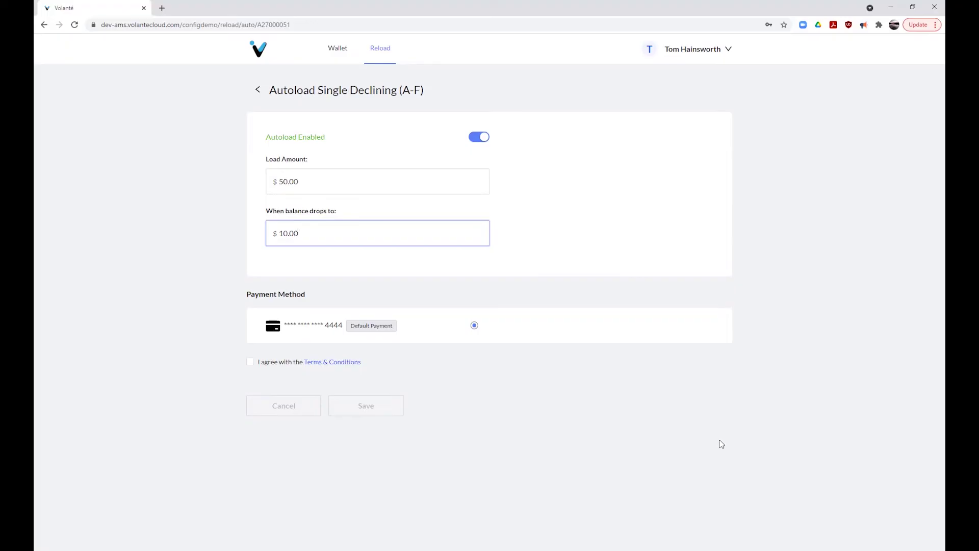
click(250, 362)
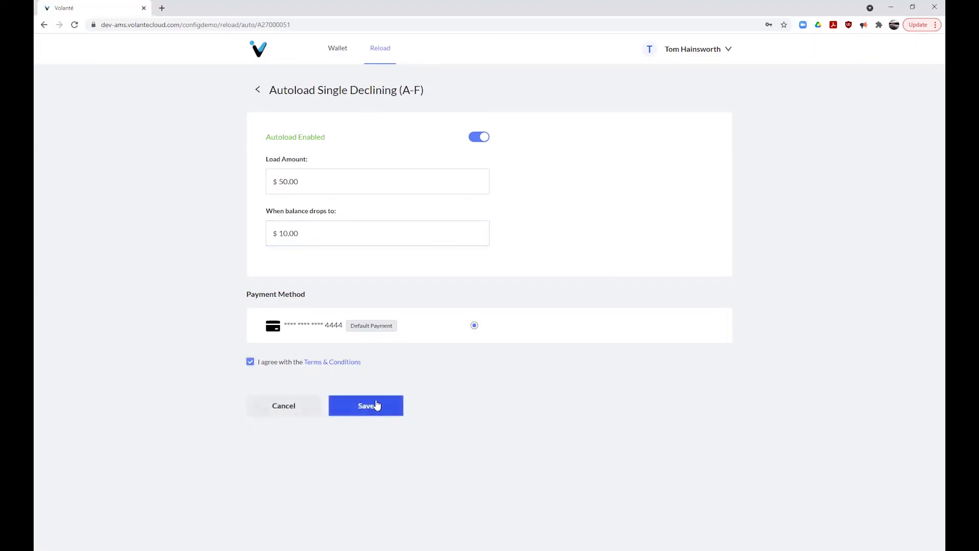
click(378, 405)
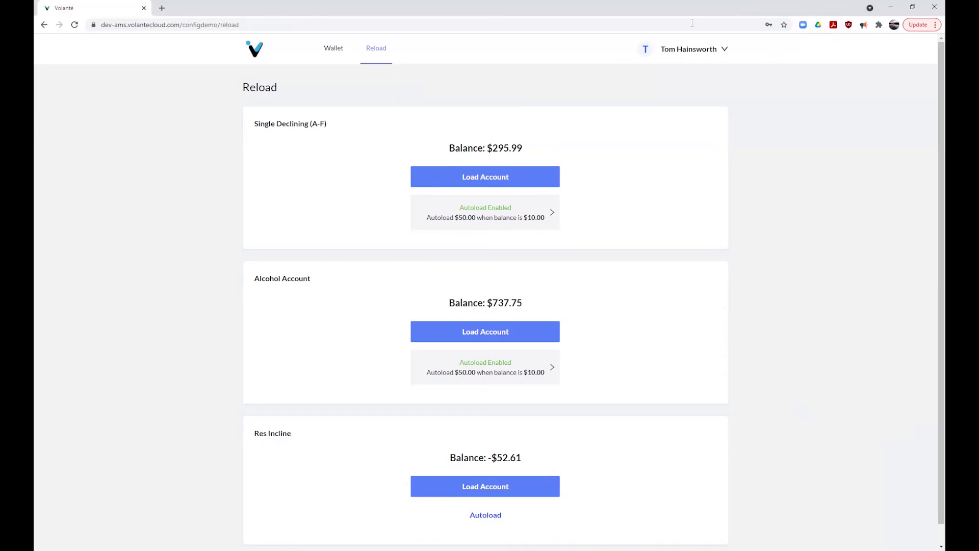
Step: Open the user name menu in the top-right header to reach the profile and logout options
click(695, 51)
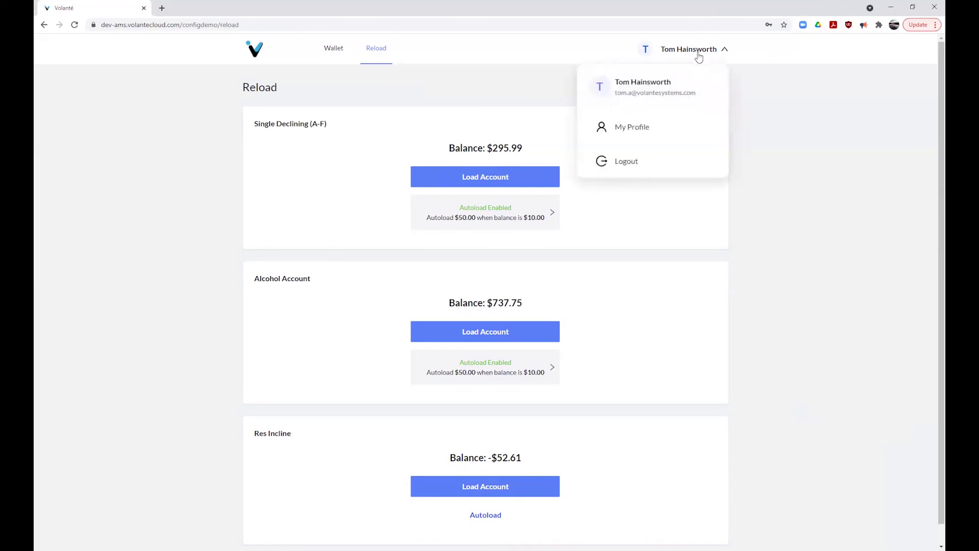
Step: On My Profile, opt out of payroll deduction, then opt back in and accept the activation agreement
click(656, 126)
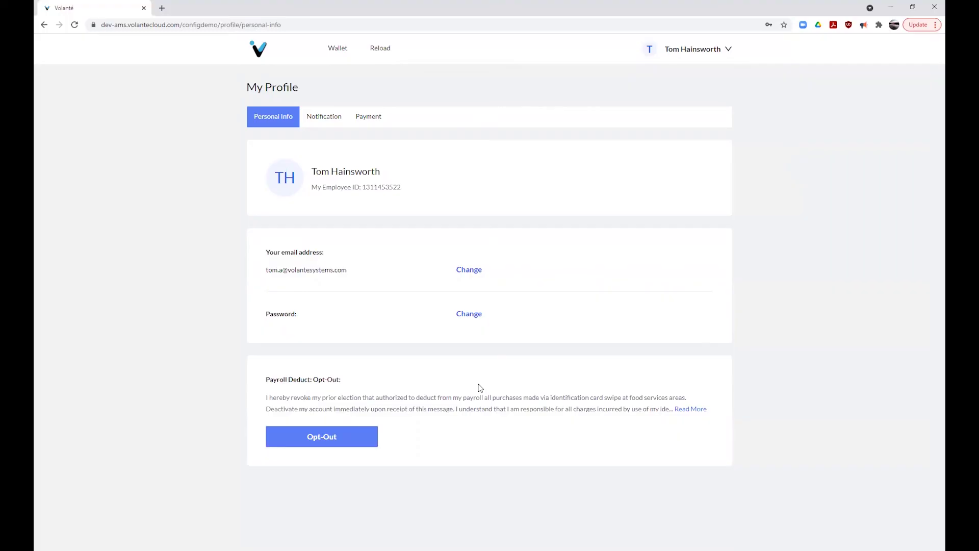
click(343, 442)
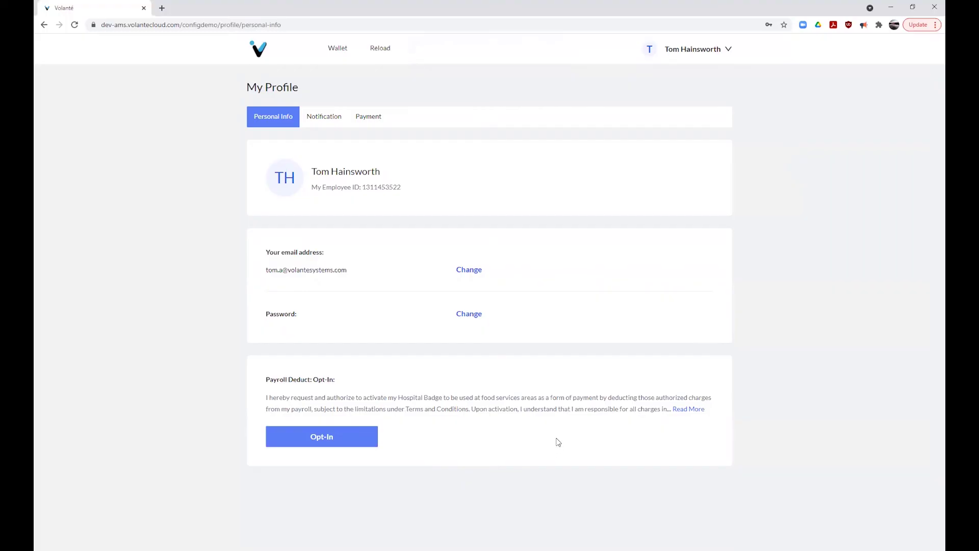
click(354, 438)
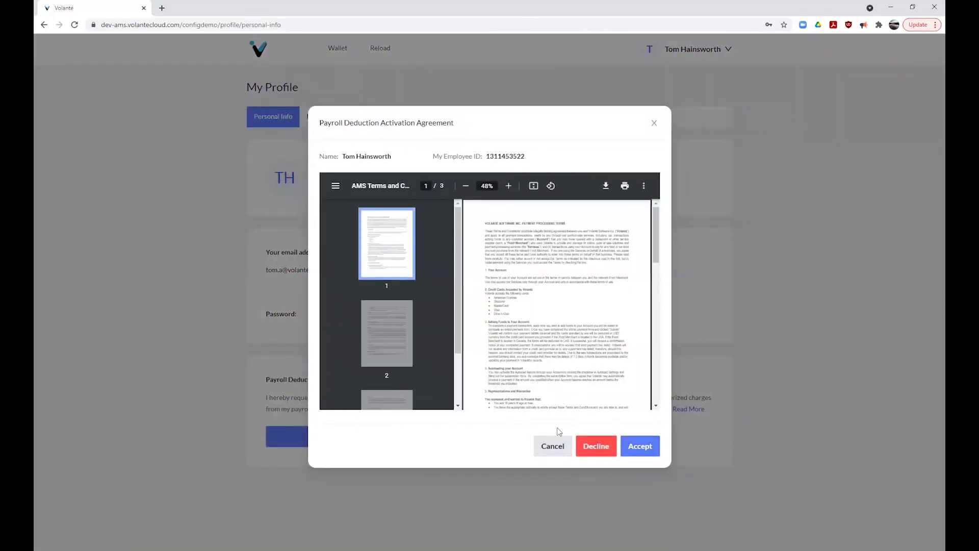
click(650, 451)
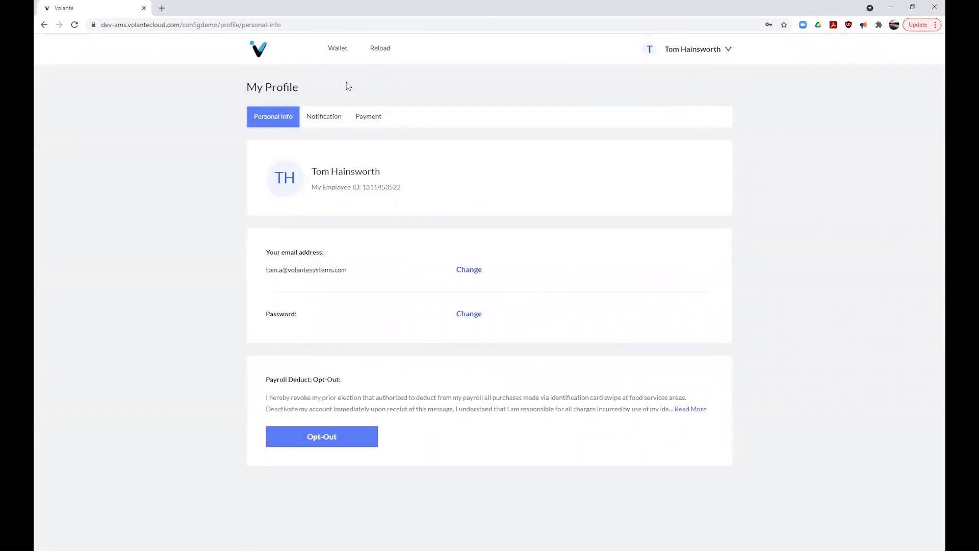
click(324, 116)
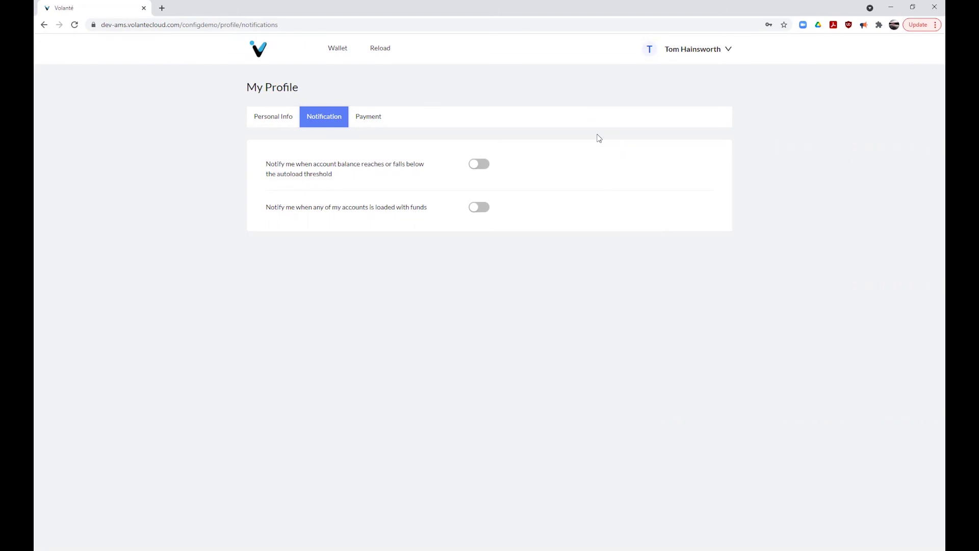
Step: Switch on the alert for balances reaching or falling below the autoload threshold
click(484, 165)
Step: Switch on the funds-loaded alert and return to the wallet dashboard's account balances
click(483, 209)
click(349, 53)
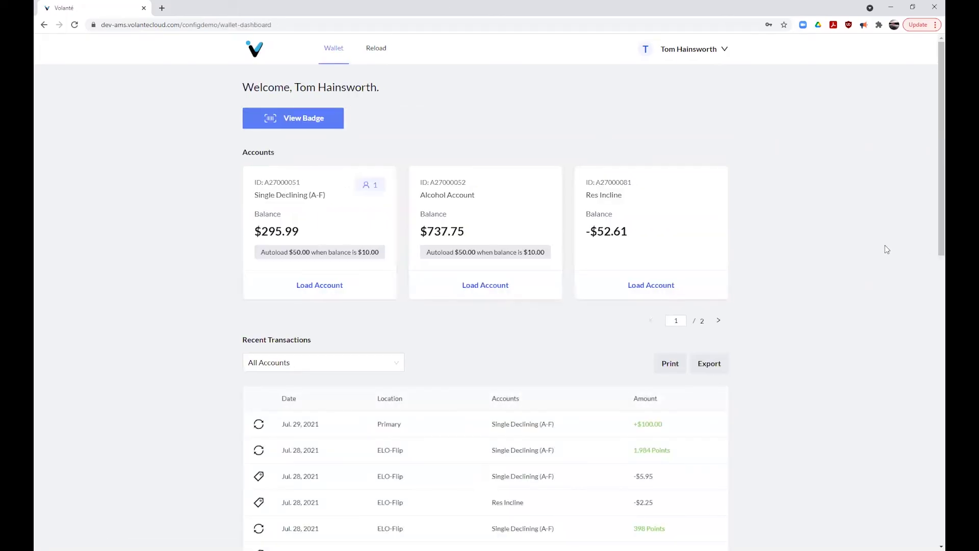